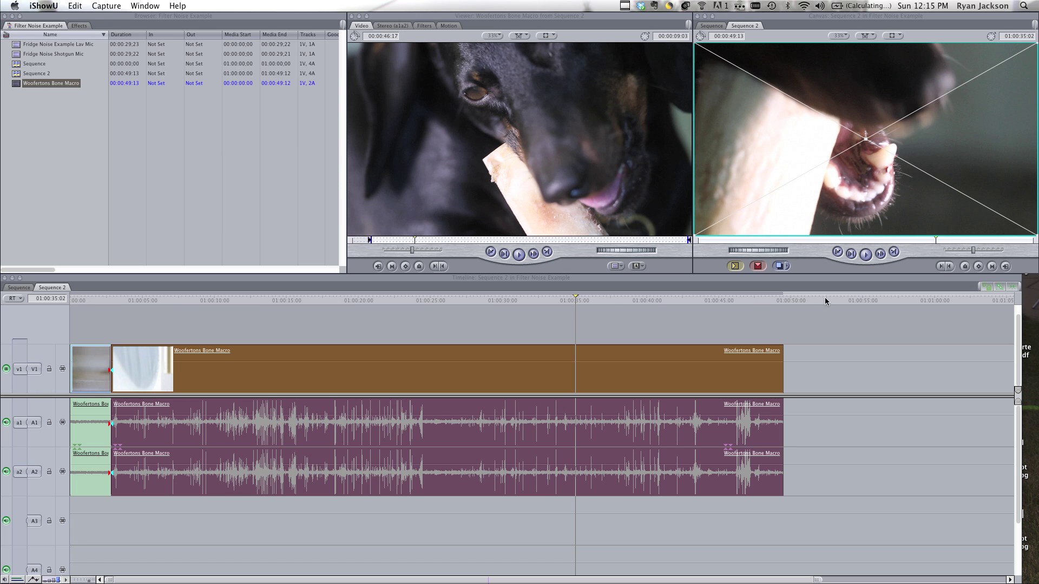
Return the playhead to the sequence start and play Sequence 2 from the beginning
{"action": "left_click", "coordinate": [741, 318]}
{"action": "key", "text": "super+a"}
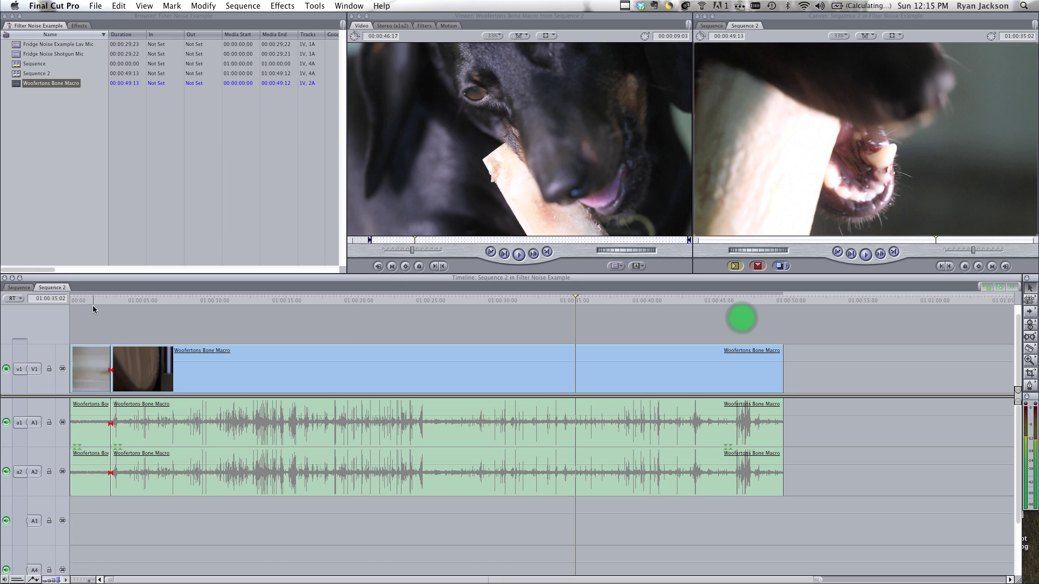
{"action": "mouse_move", "coordinate": [93, 305]}
{"action": "left_mouse_down"}
{"action": "mouse_move", "coordinate": [78, 304]}
{"action": "mouse_move", "coordinate": [88, 304]}
{"action": "left_mouse_up"}
{"action": "left_click", "coordinate": [97, 370]}
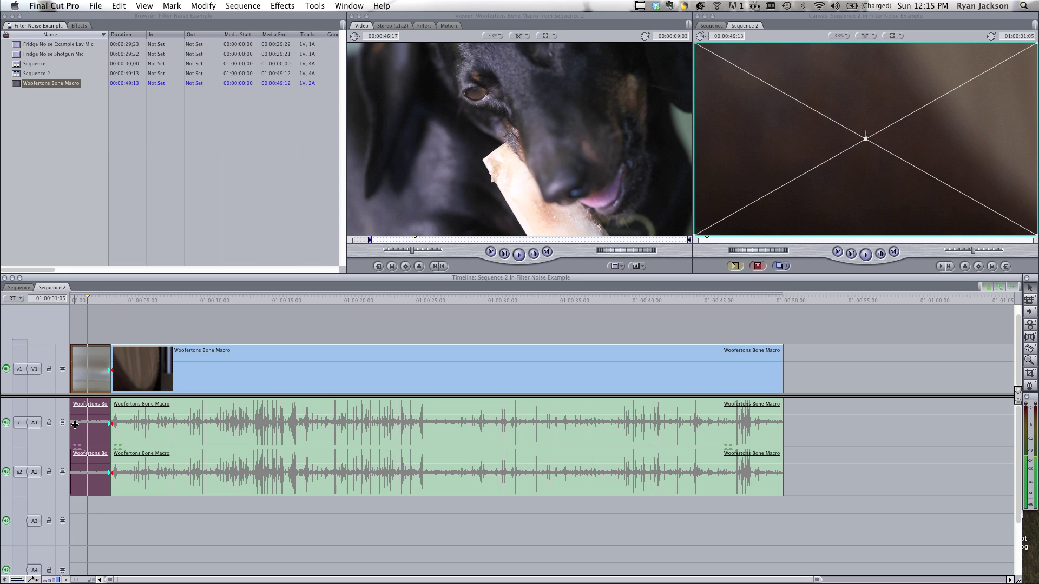
{"action": "left_click", "coordinate": [74, 320]}
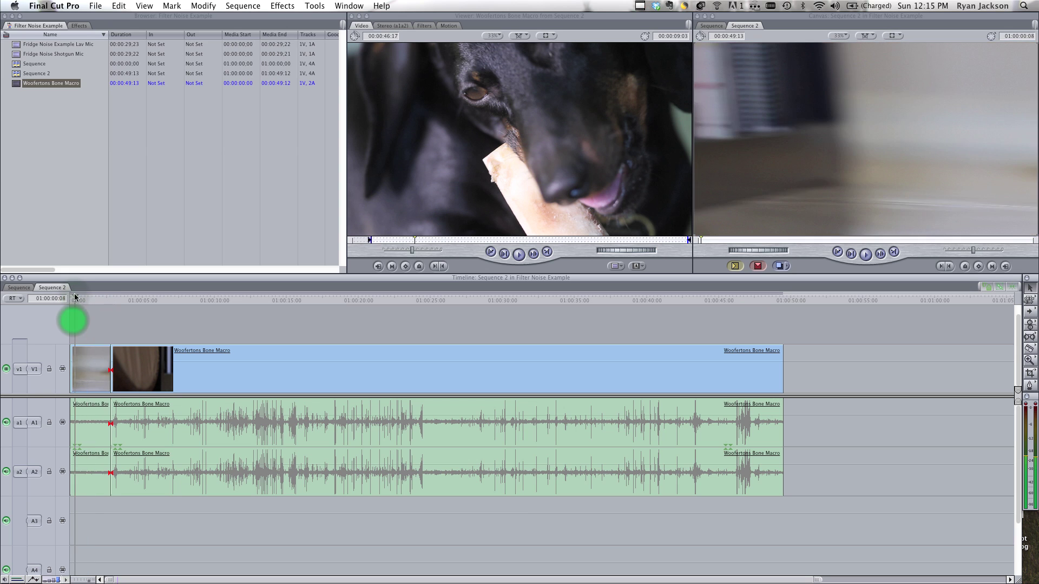
{"action": "left_click", "coordinate": [76, 297]}
{"action": "key", "text": "space"}
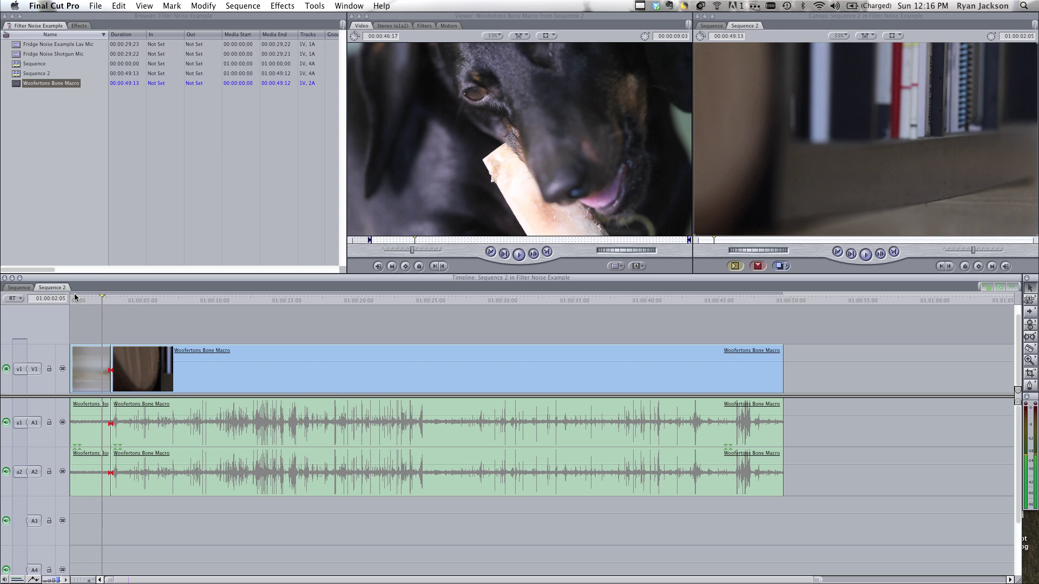
Scrub to about 27 seconds and play a short stretch of the clip
{"action": "left_click", "coordinate": [113, 313]}
{"action": "left_click_drag", "start_coordinate": [129, 299], "coordinate": [466, 298]}
{"action": "left_click", "coordinate": [427, 299]}
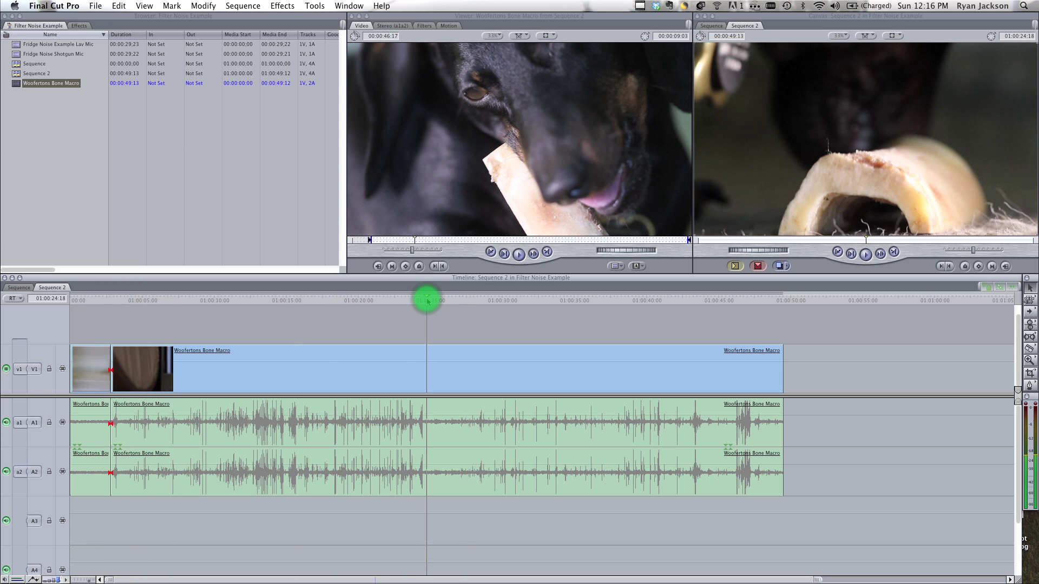
{"action": "left_click", "coordinate": [468, 302]}
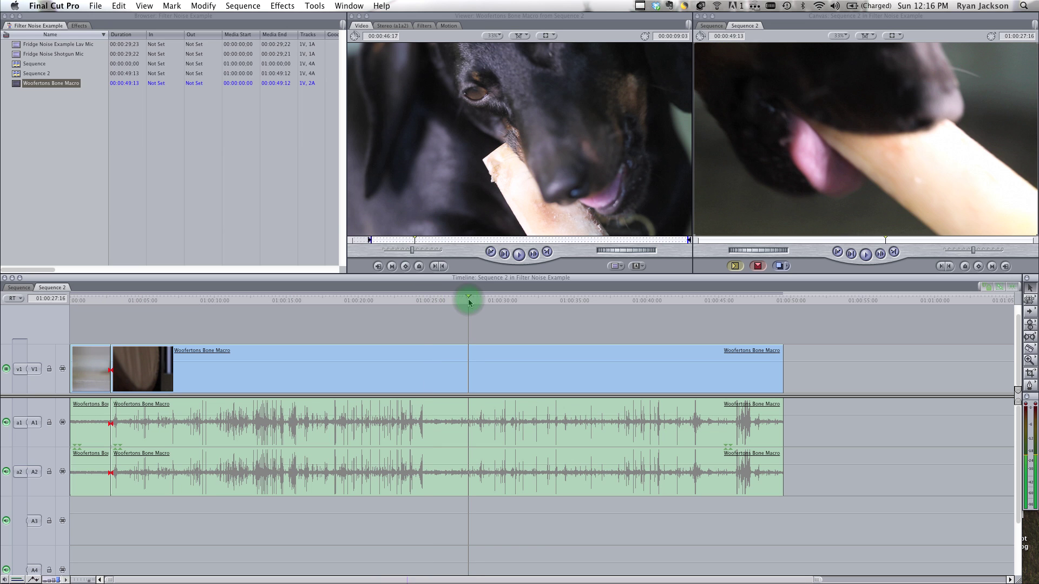
{"action": "key", "text": "space"}
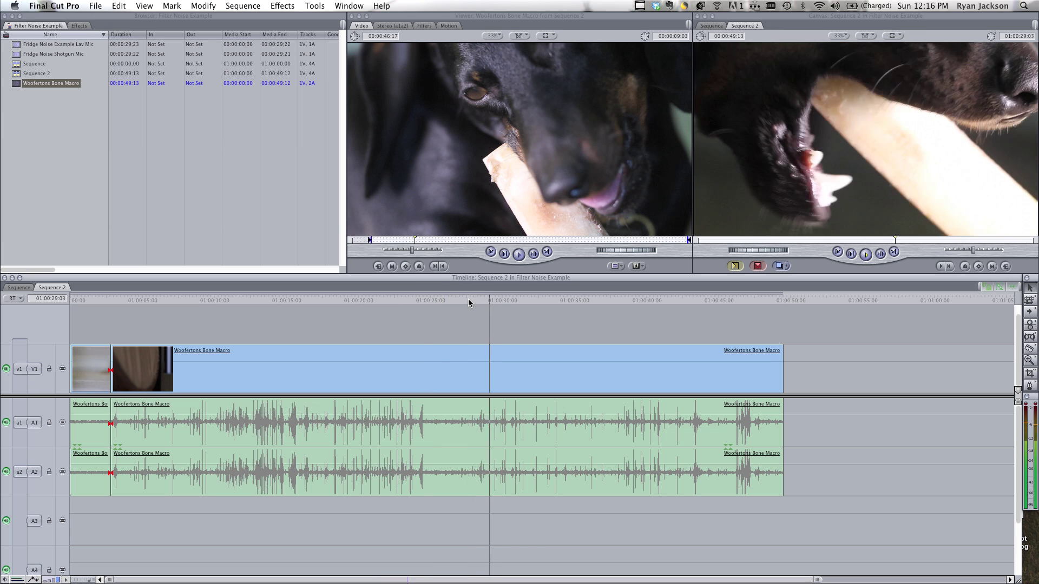
{"action": "key", "text": "space"}
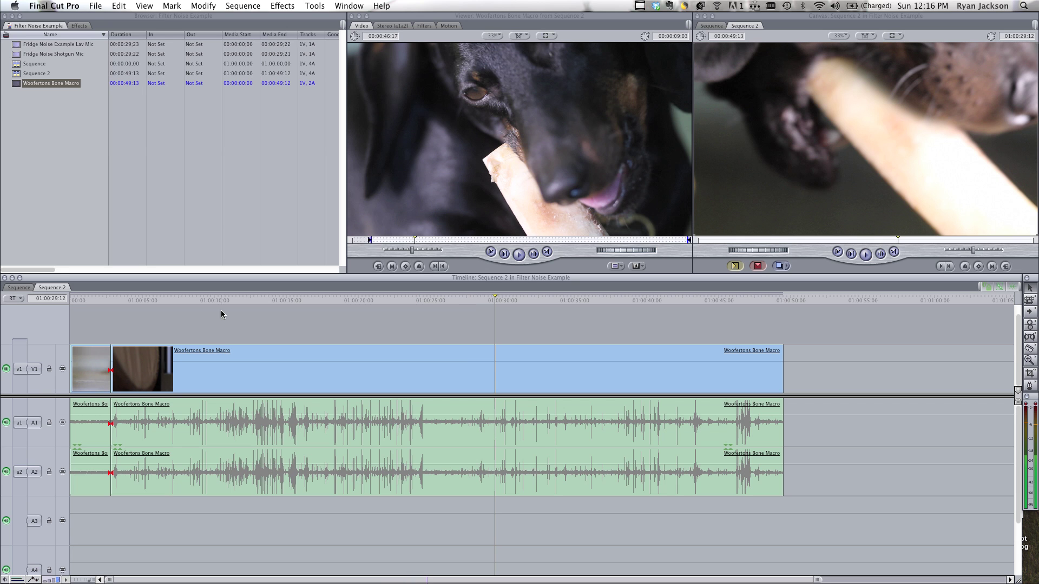
Select every clip and export the sequence audio as an AIFF named audio_dog
{"action": "left_click", "coordinate": [202, 328]}
{"action": "left_click_drag", "start_coordinate": [83, 312], "coordinate": [826, 494]}
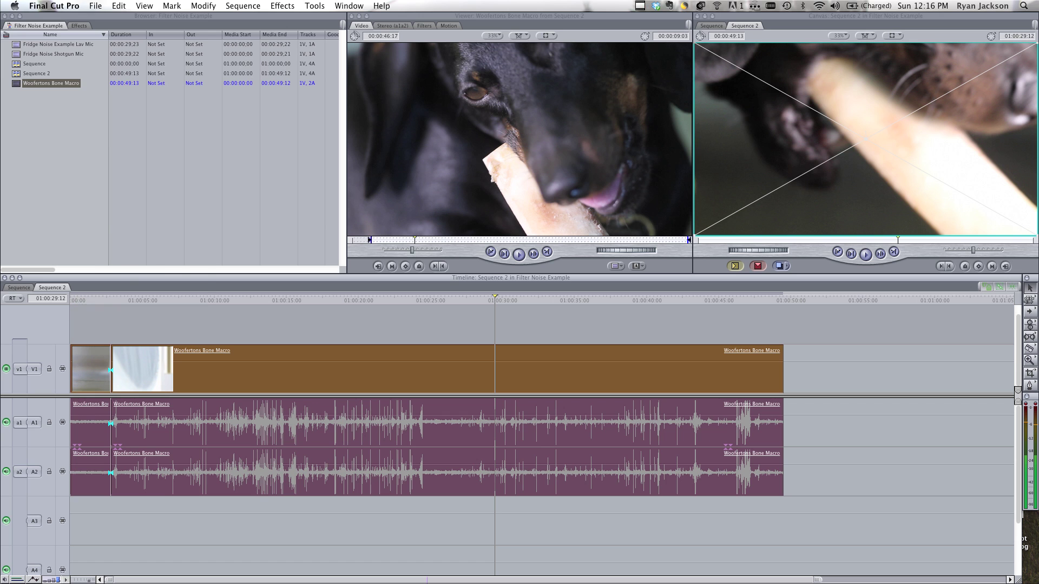
{"action": "left_click", "coordinate": [95, 5]}
{"action": "mouse_move", "coordinate": [163, 192]}
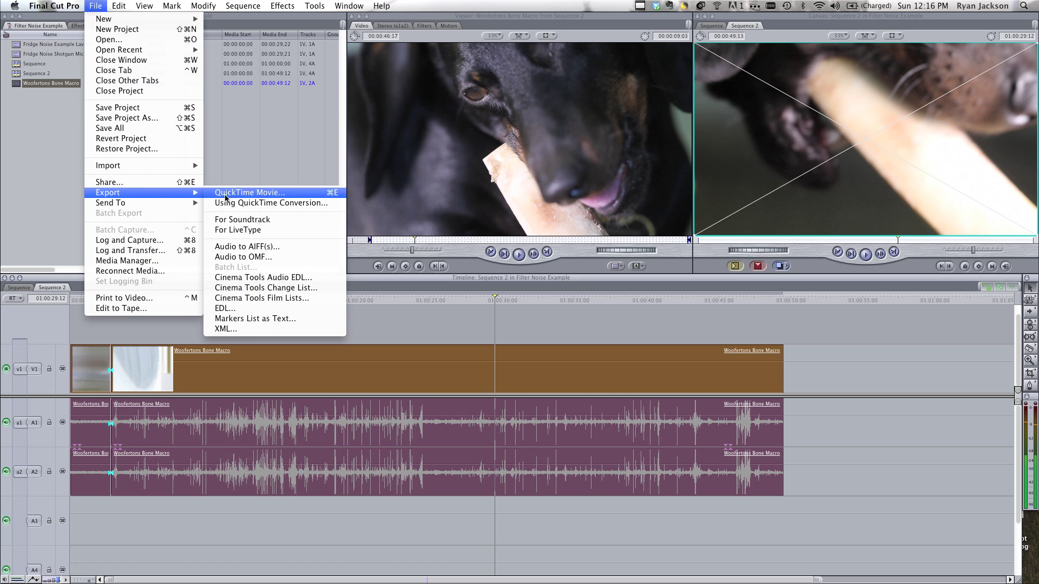
{"action": "left_click", "coordinate": [268, 249]}
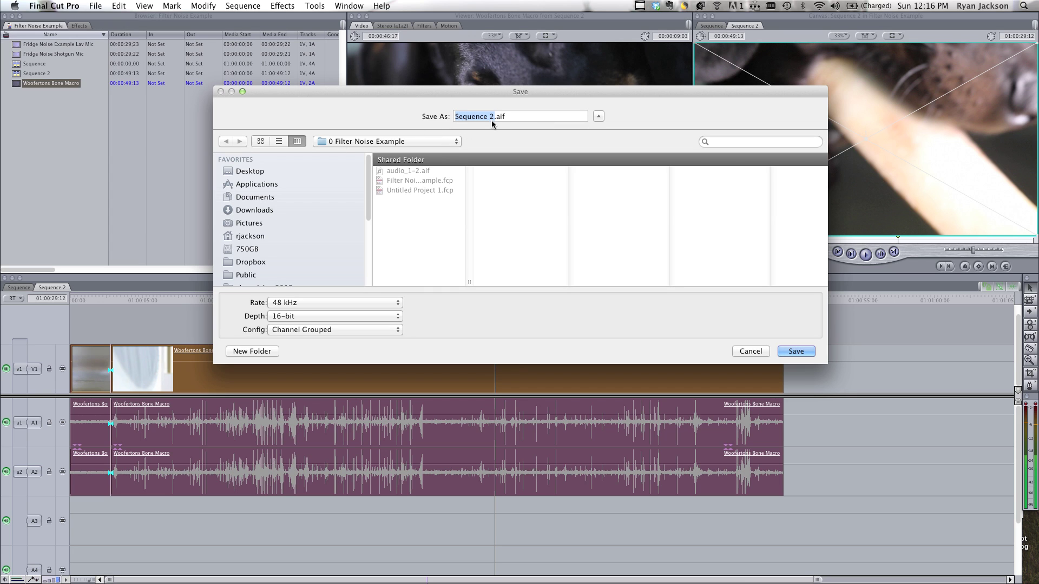
{"action": "type", "text": "audio_dog"}
{"action": "key", "text": "Return"}
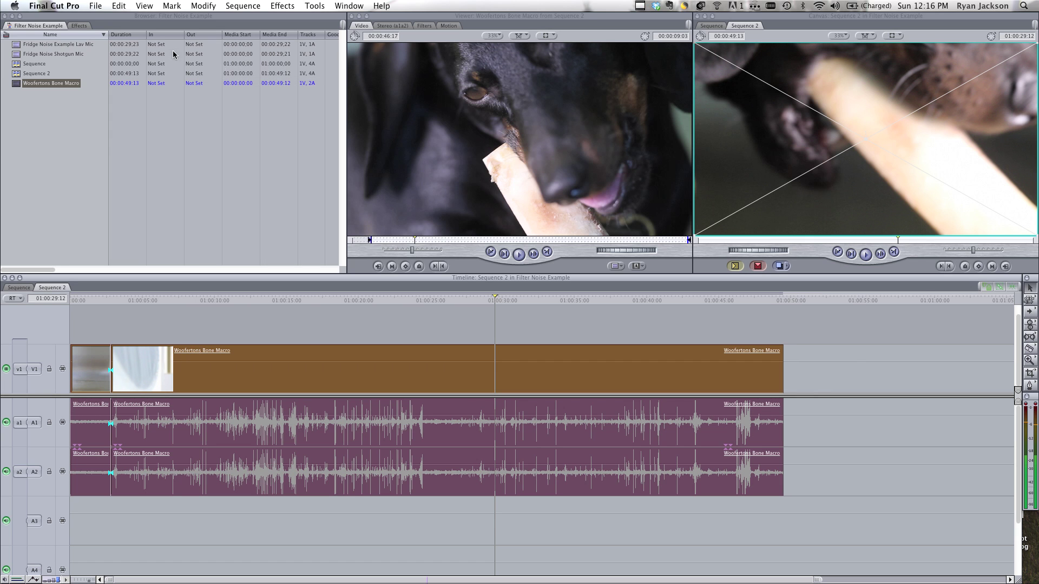
Launch Audacity through Spotlight and start a new empty project
{"action": "left_click", "coordinate": [1024, 6]}
{"action": "type", "text": "audac"}
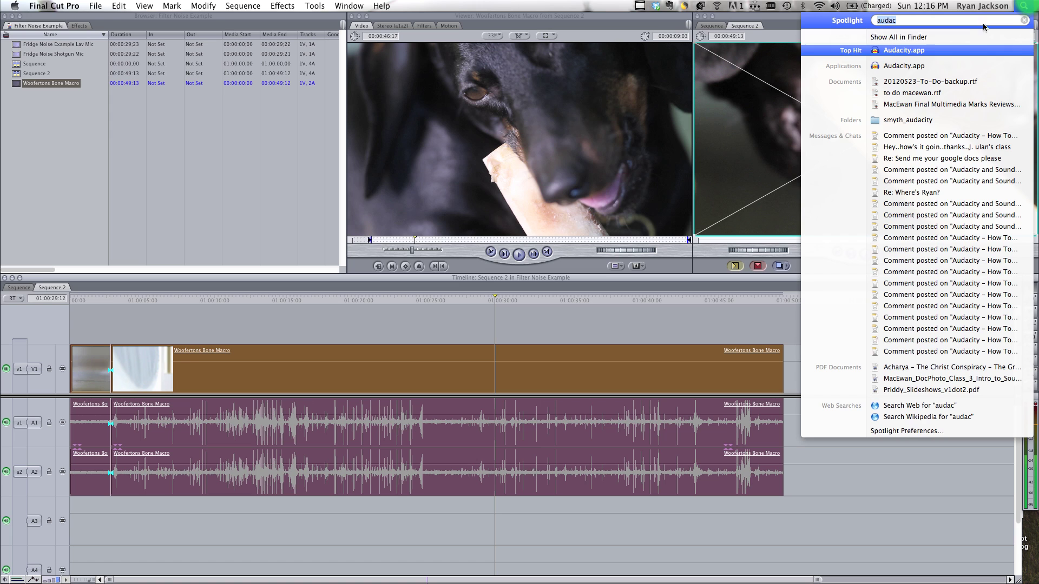
{"action": "left_click", "coordinate": [908, 51]}
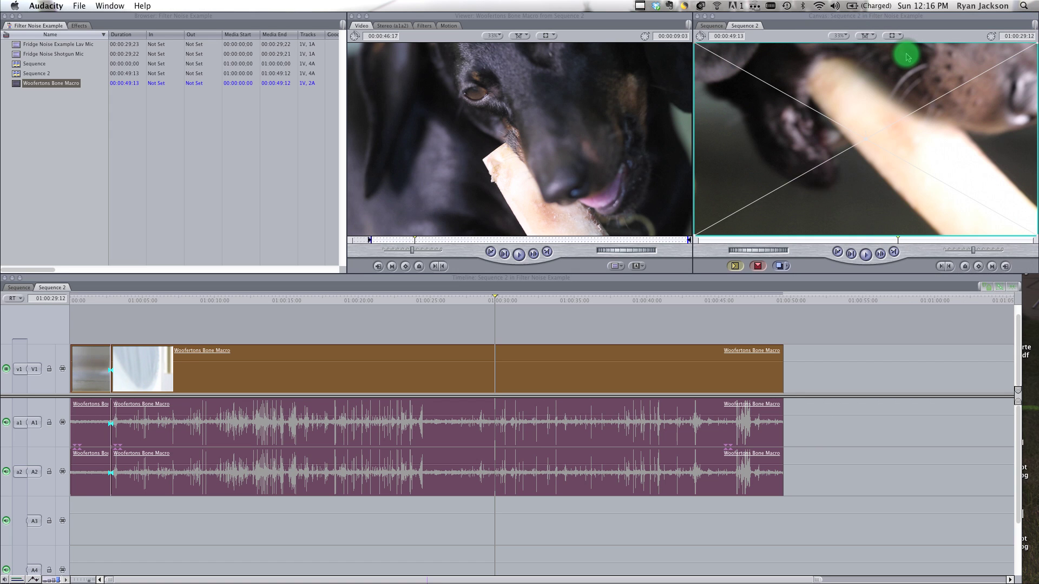
{"action": "mouse_move", "coordinate": [4, 122]}
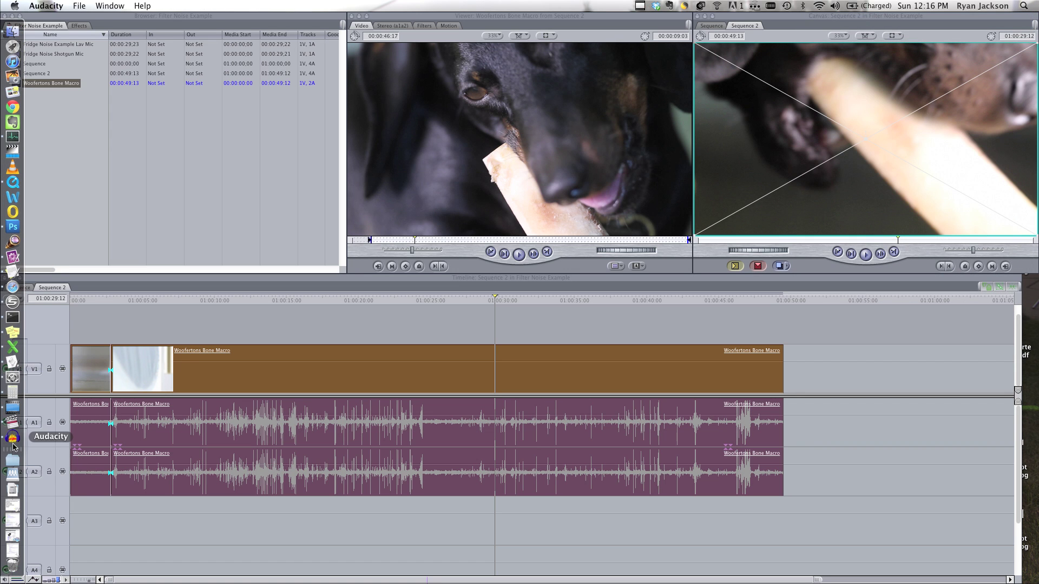
{"action": "left_click", "coordinate": [79, 6]}
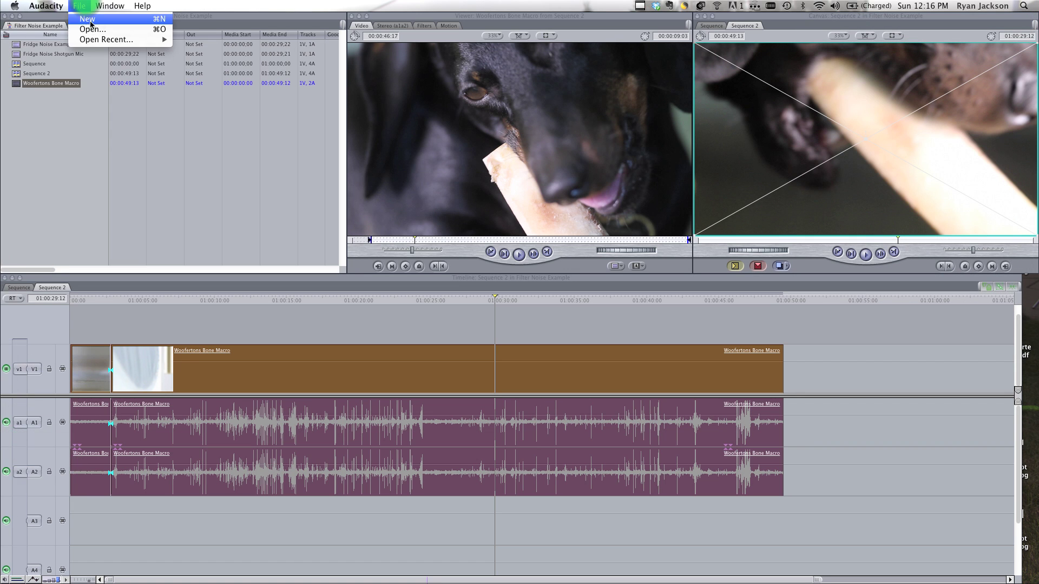
{"action": "left_click", "coordinate": [88, 22]}
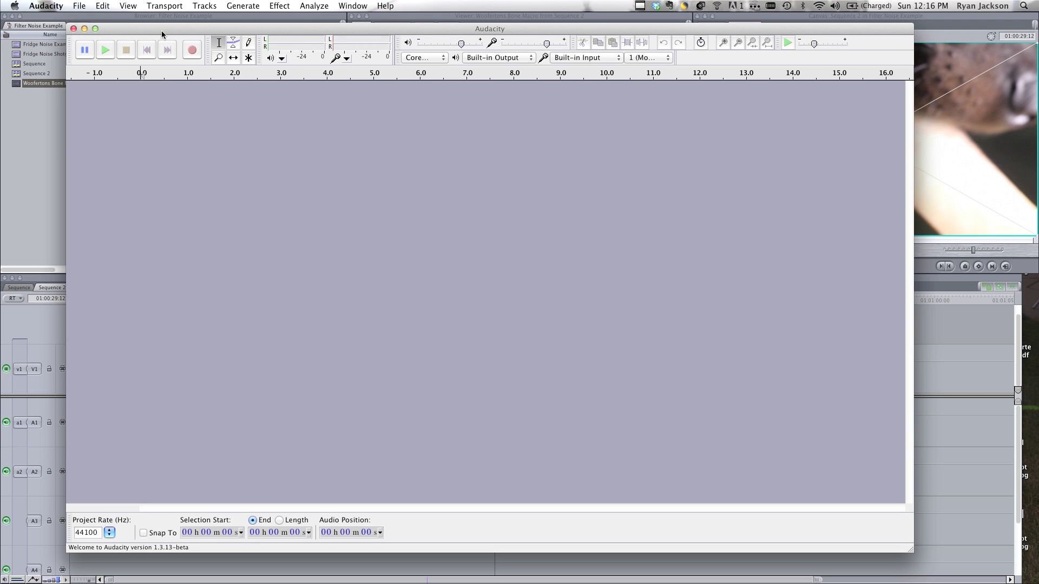
Import audio_dog_1-2.aif as a stereo track
{"action": "left_click", "coordinate": [79, 5]}
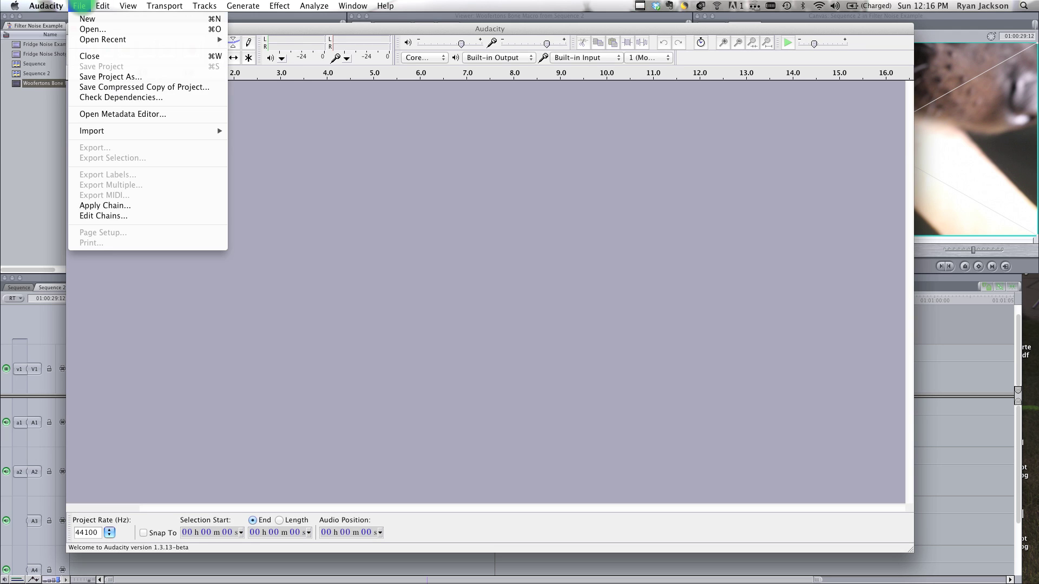
{"action": "mouse_move", "coordinate": [206, 132]}
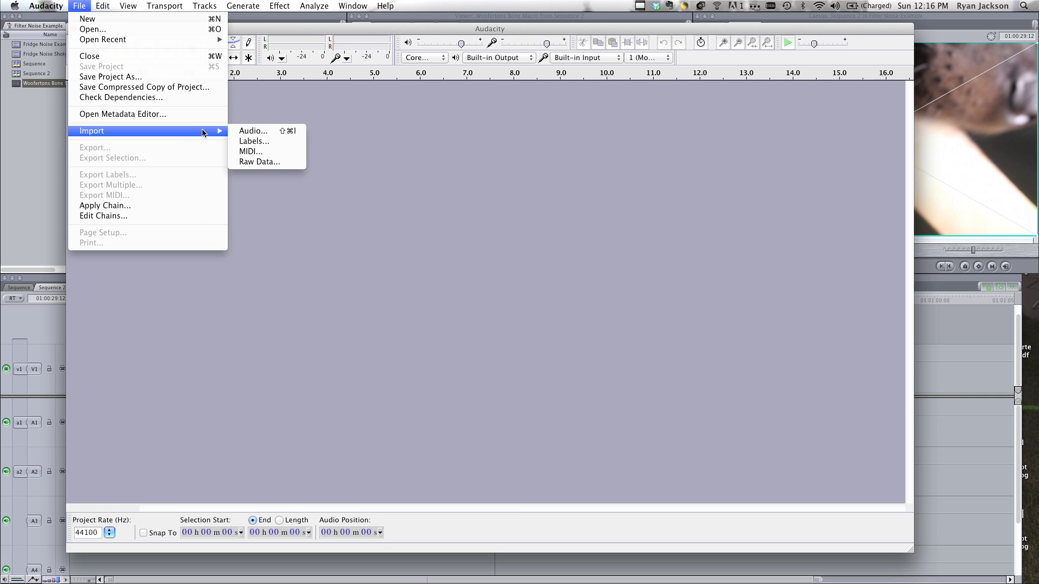
{"action": "left_click", "coordinate": [261, 131]}
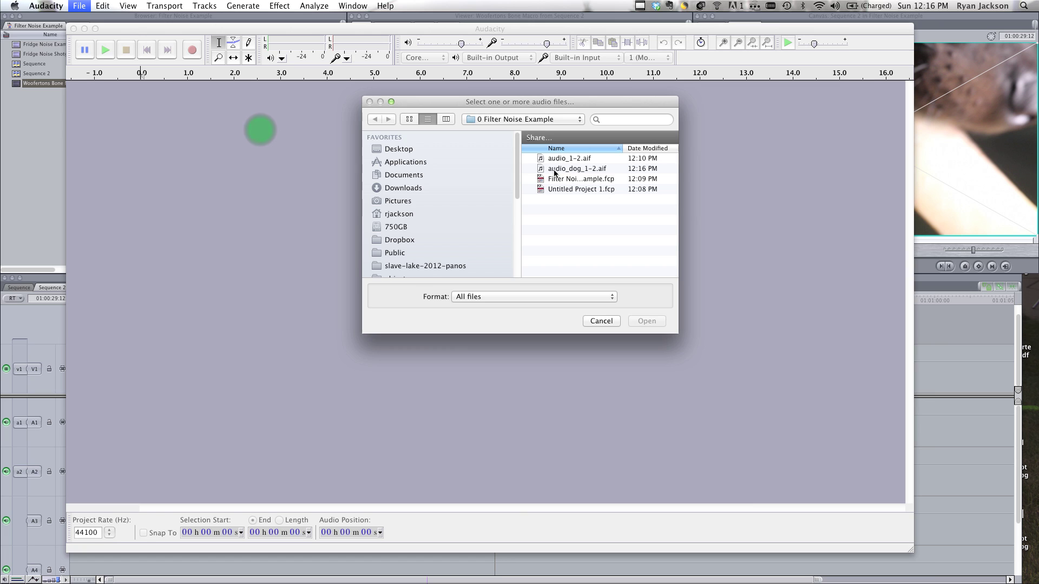
{"action": "double_click", "coordinate": [555, 169]}
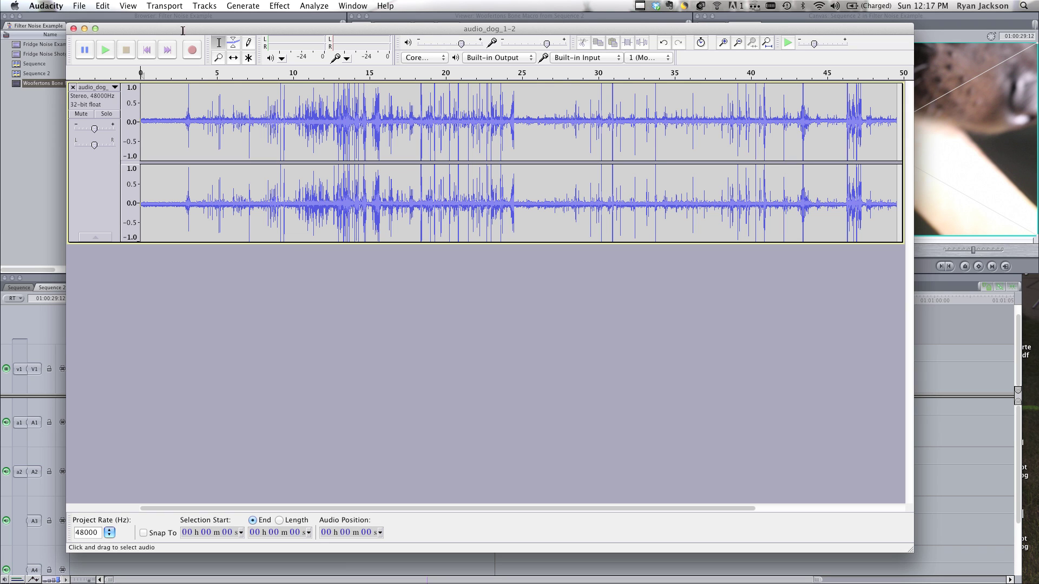
Select and audition the first 2 seconds of noise, then save it as the Noise Removal profile
{"action": "left_click_drag", "start_coordinate": [157, 34], "coordinate": [121, 26]}
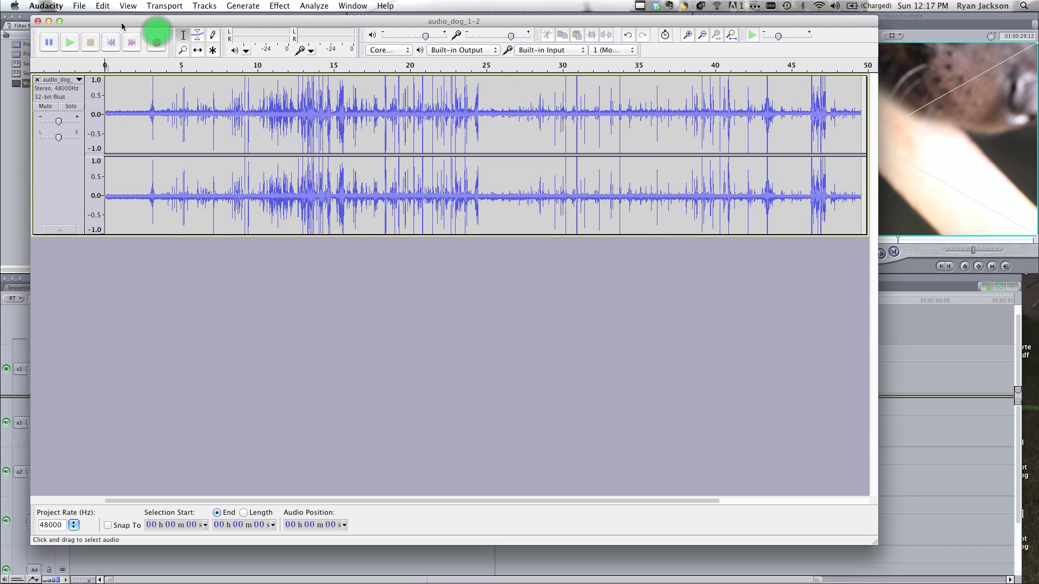
{"action": "left_click_drag", "start_coordinate": [145, 113], "coordinate": [104, 115]}
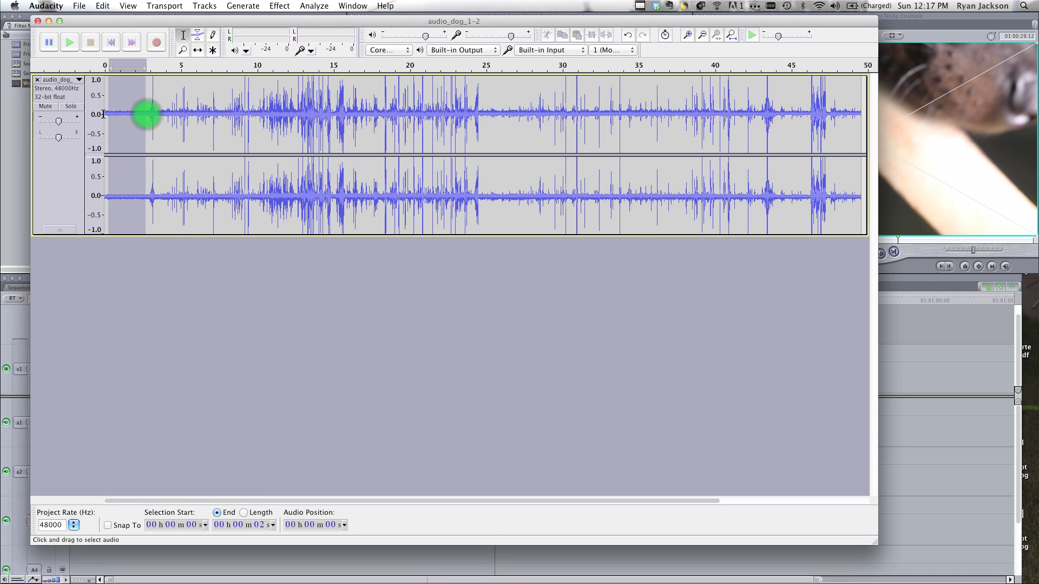
{"action": "key", "text": "space"}
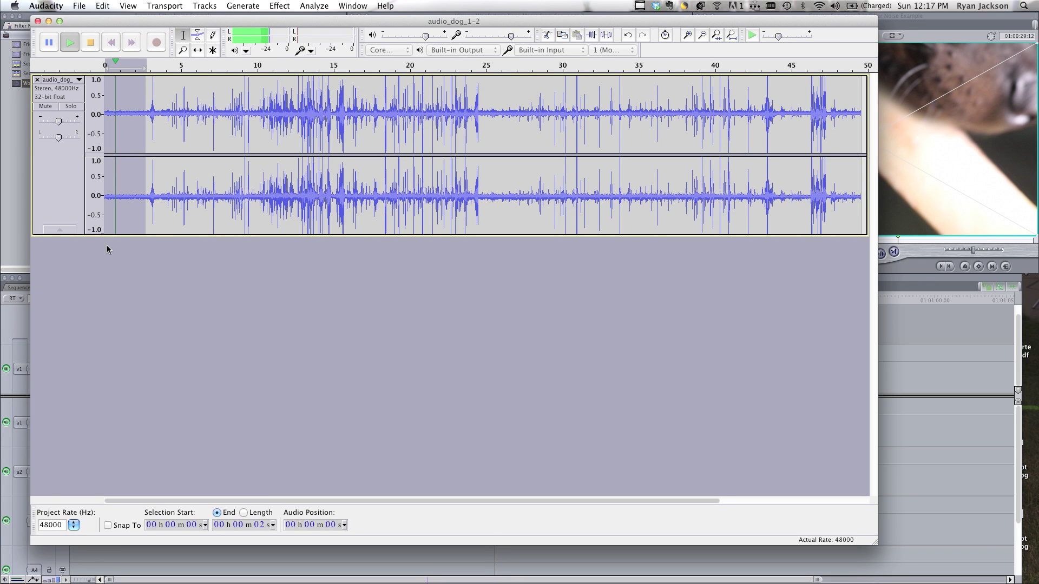
{"action": "key", "text": "space"}
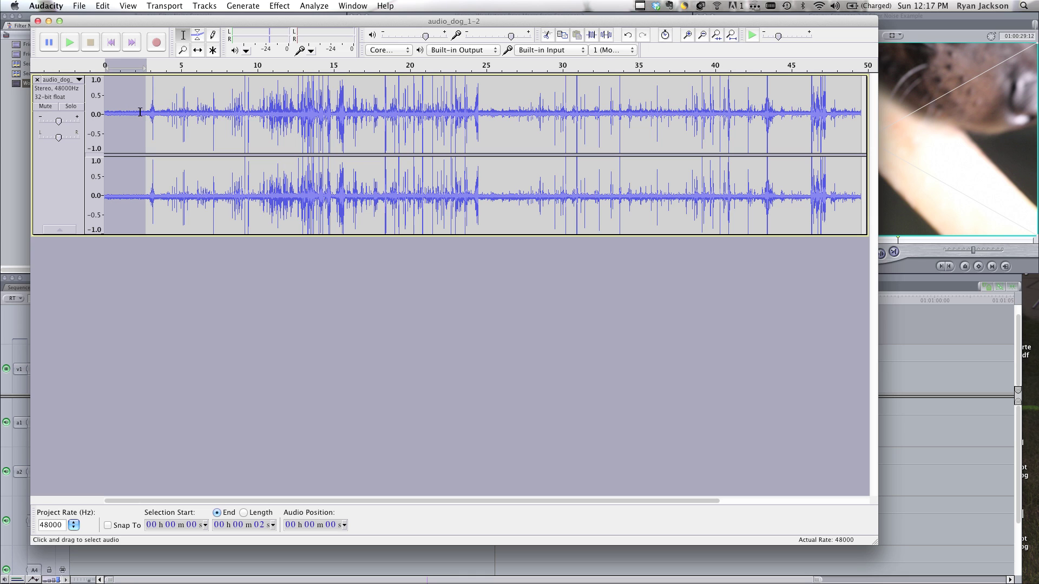
{"action": "left_click", "coordinate": [276, 6]}
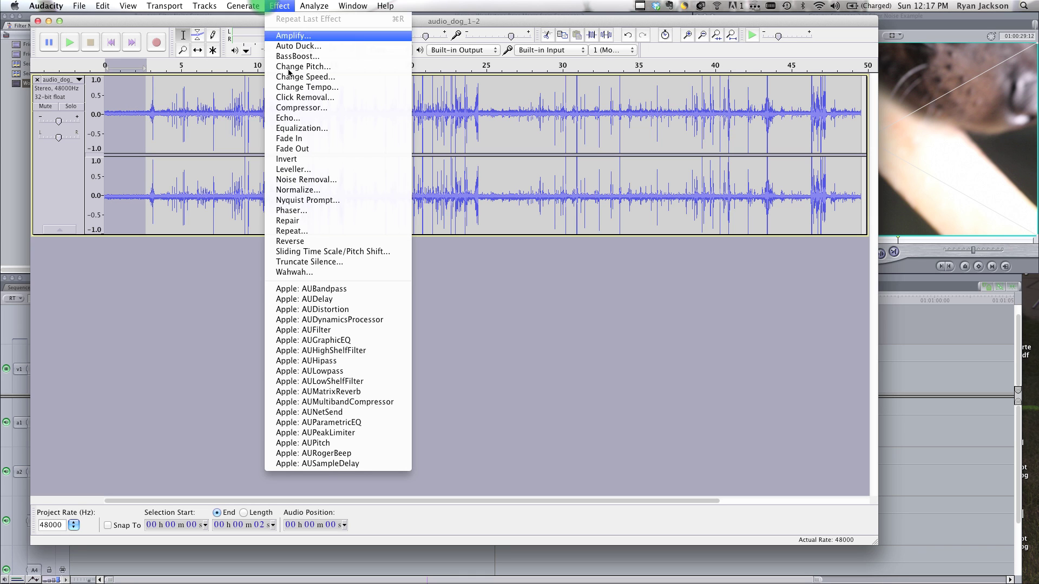
{"action": "left_click", "coordinate": [304, 180]}
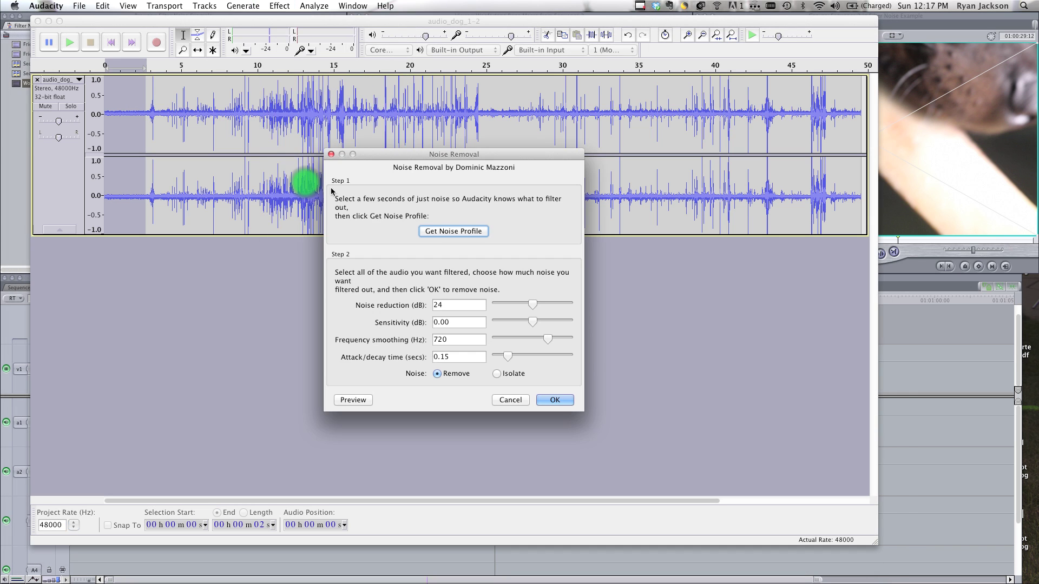
{"action": "left_click", "coordinate": [435, 233]}
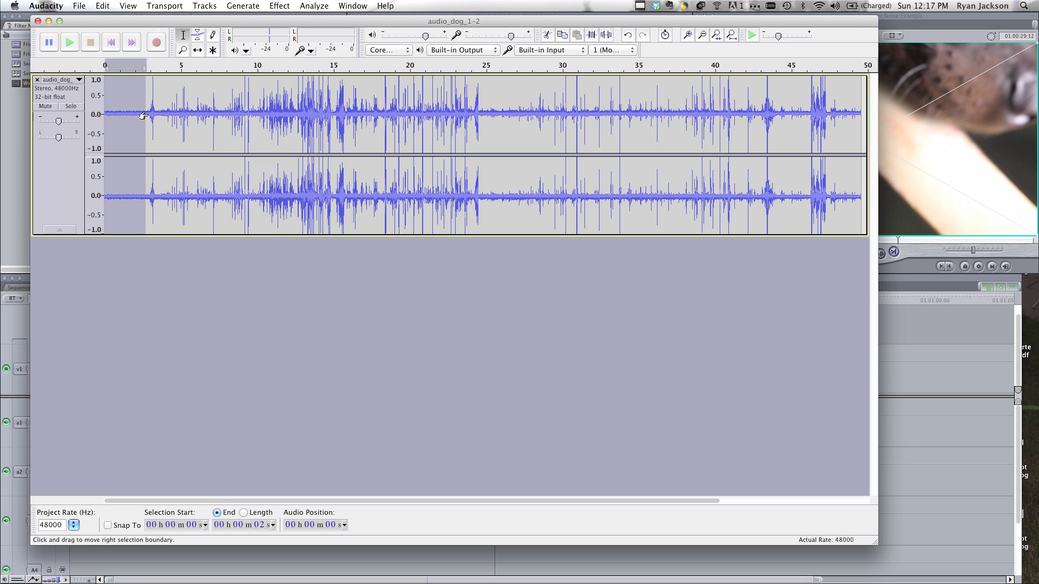
Apply Noise Removal with 12 dB reduction to the audio from 2 s to 49 s
{"action": "left_click", "coordinate": [145, 114]}
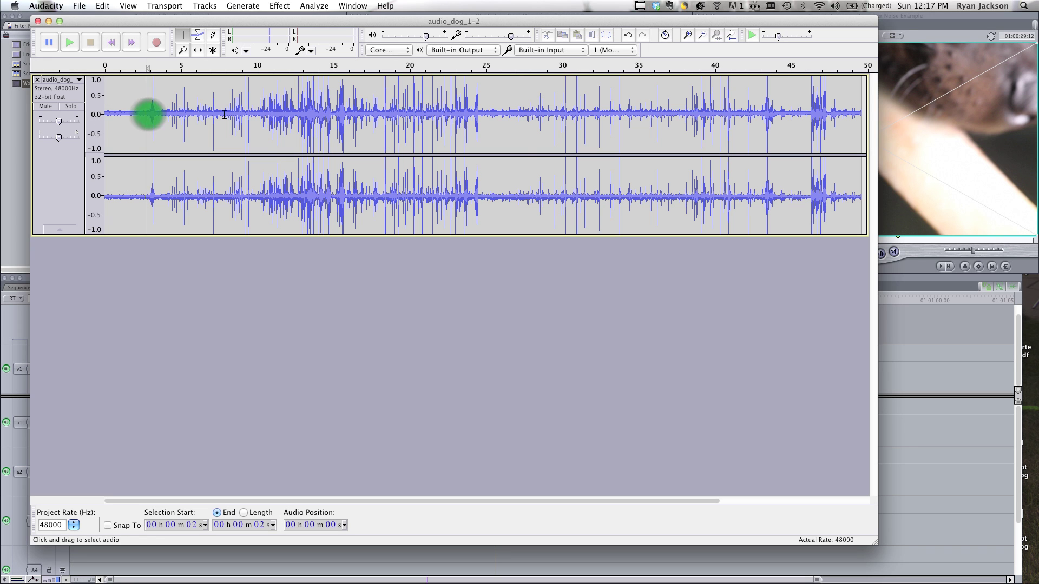
{"action": "left_click_drag", "start_coordinate": [224, 115], "coordinate": [861, 126]}
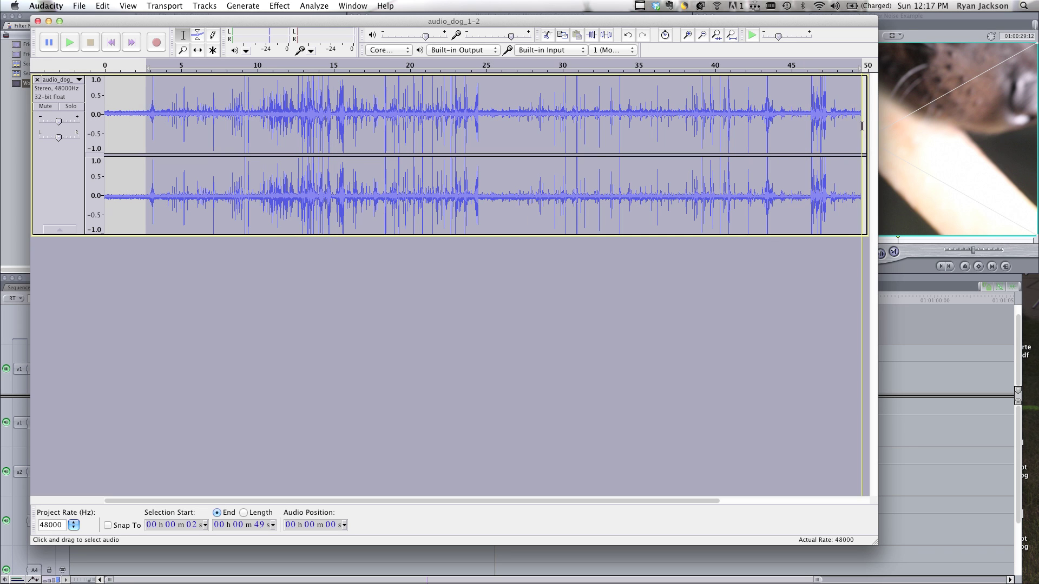
{"action": "left_click", "coordinate": [280, 6]}
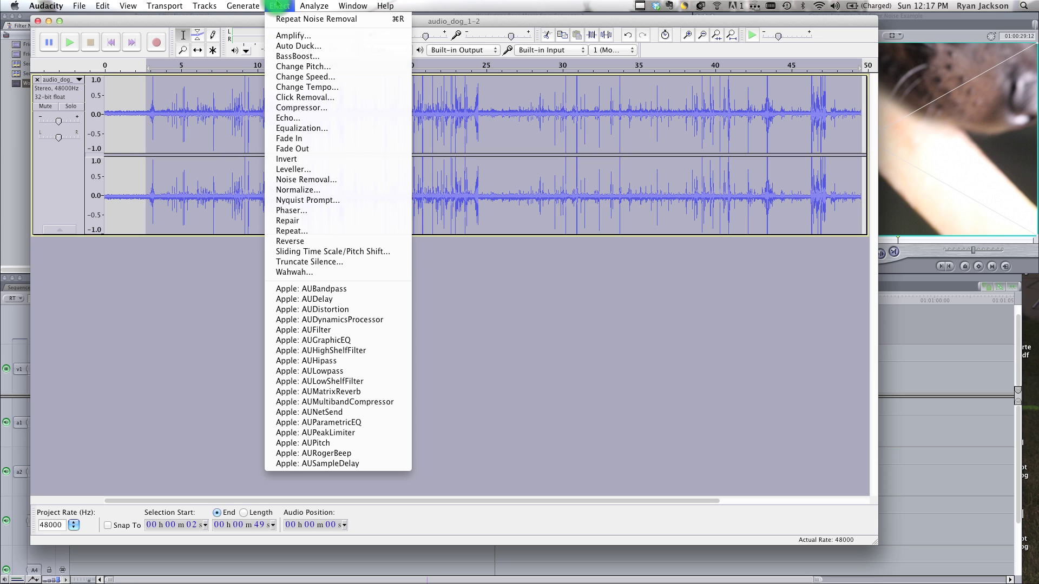
{"action": "left_click", "coordinate": [292, 179]}
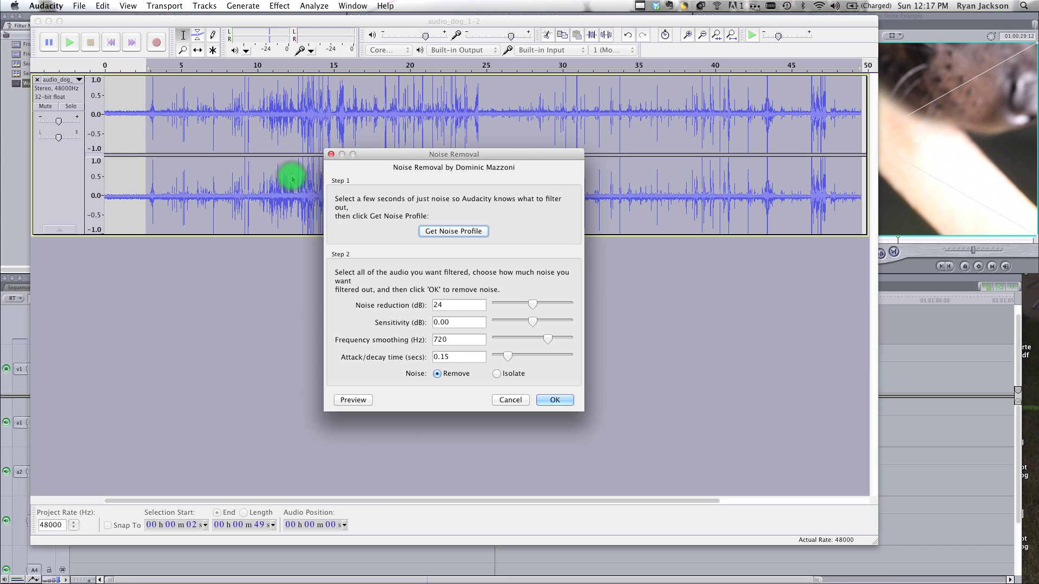
{"action": "double_click", "coordinate": [453, 305]}
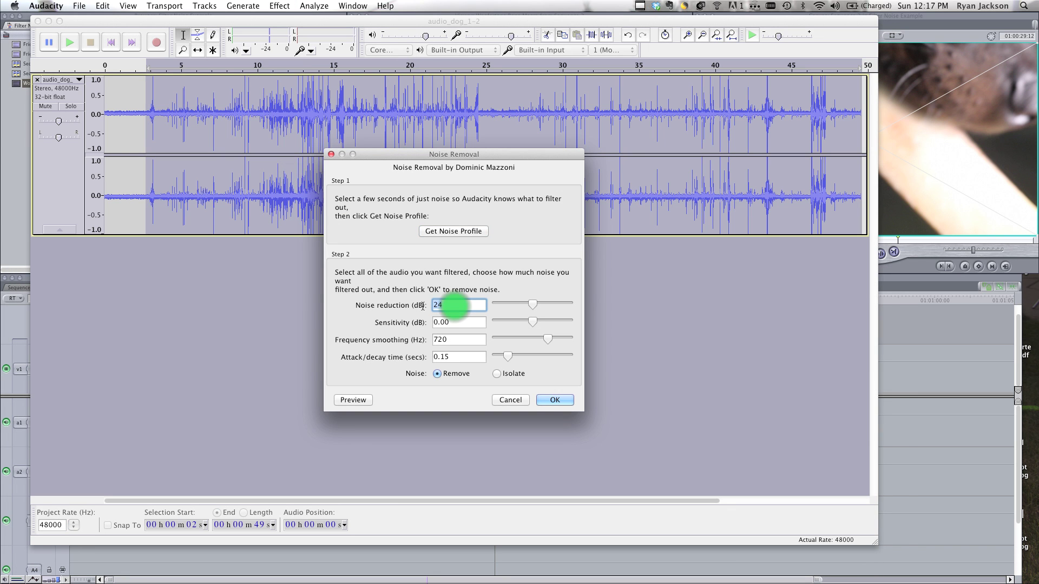
{"action": "type", "text": "12"}
{"action": "left_click", "coordinate": [552, 401]}
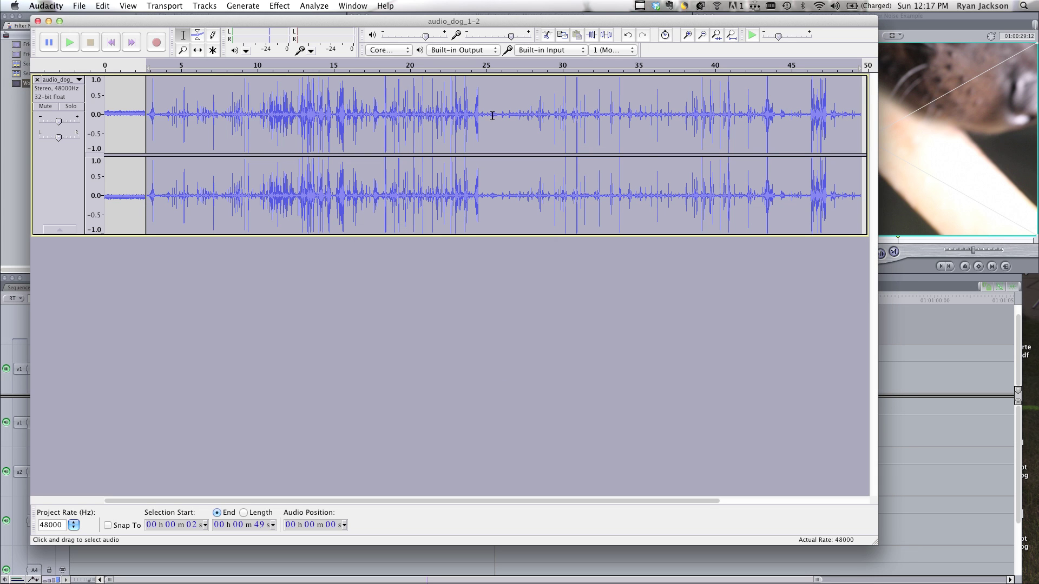
Play the filtered audio from about 4 s, then reselect the 2–49 s range
{"action": "left_click", "coordinate": [171, 114]}
{"action": "key", "text": "space"}
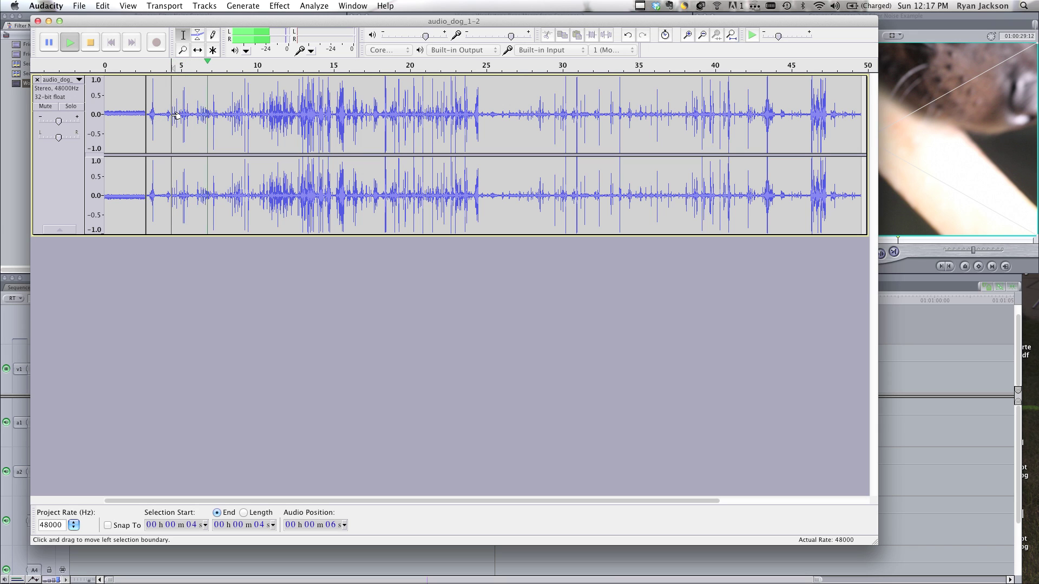
{"action": "key", "text": "space"}
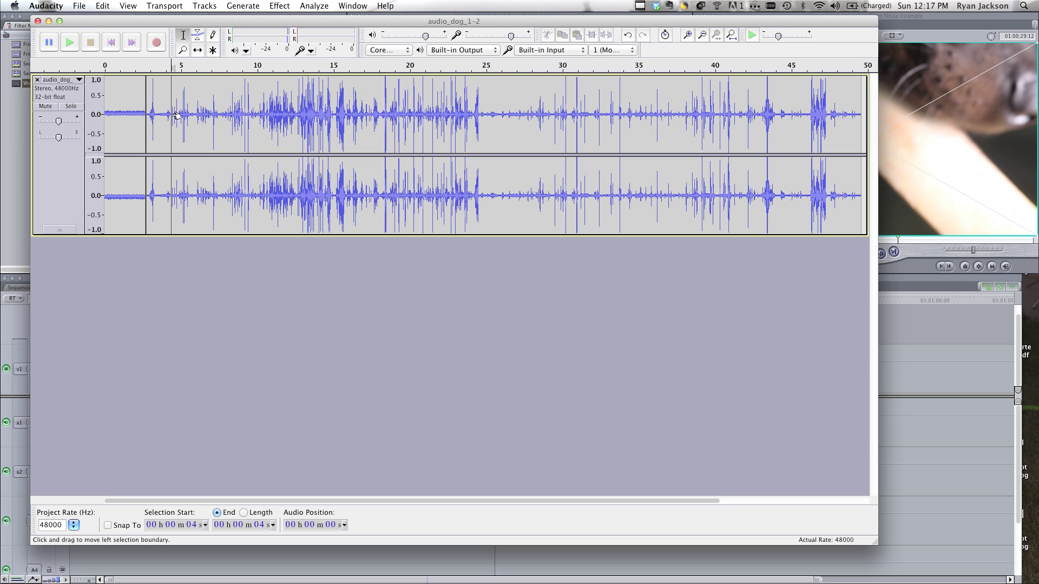
{"action": "double_click", "coordinate": [176, 114]}
Apply Noise Removal again with the noise reduction set to 24 dB
{"action": "left_click", "coordinate": [229, 6]}
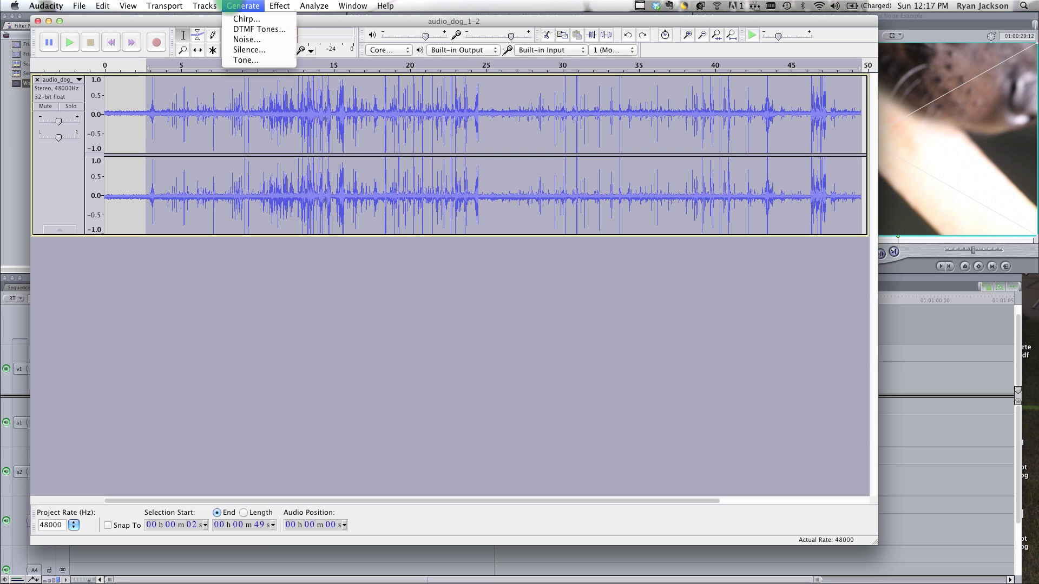
{"action": "mouse_move", "coordinate": [279, 5]}
{"action": "left_click", "coordinate": [311, 180]}
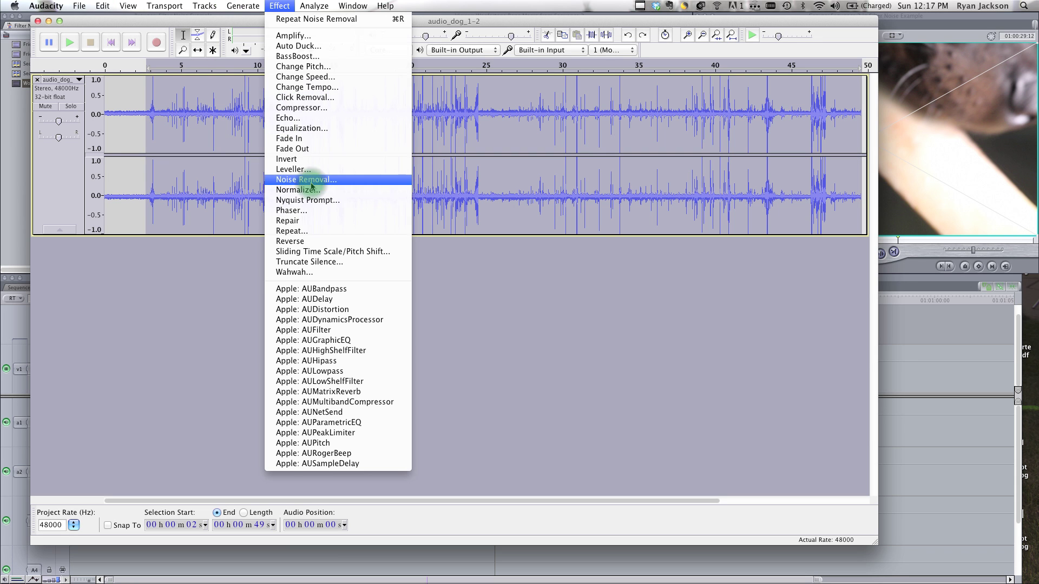
{"action": "double_click", "coordinate": [442, 305]}
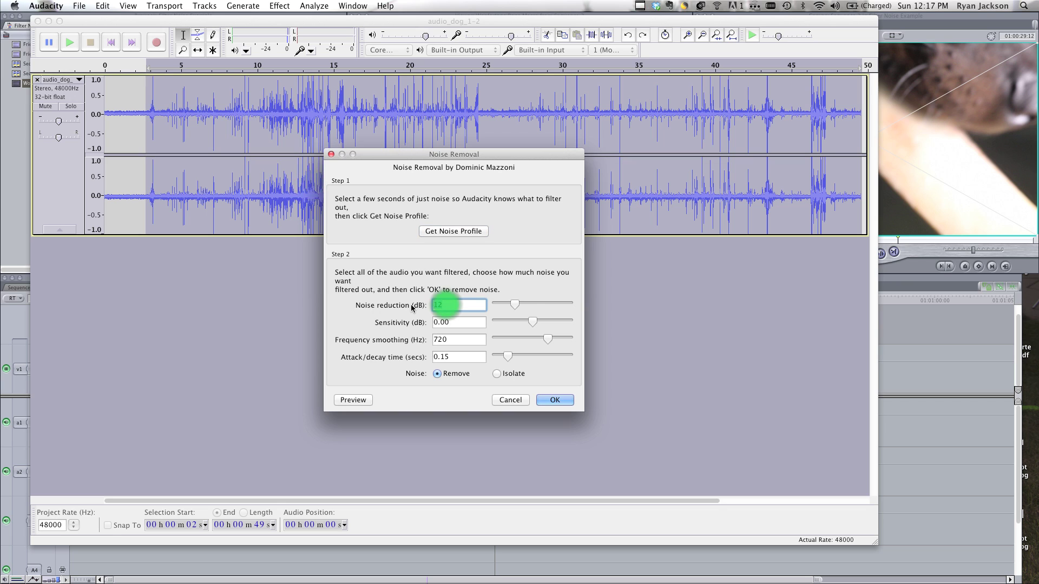
{"action": "type", "text": "24"}
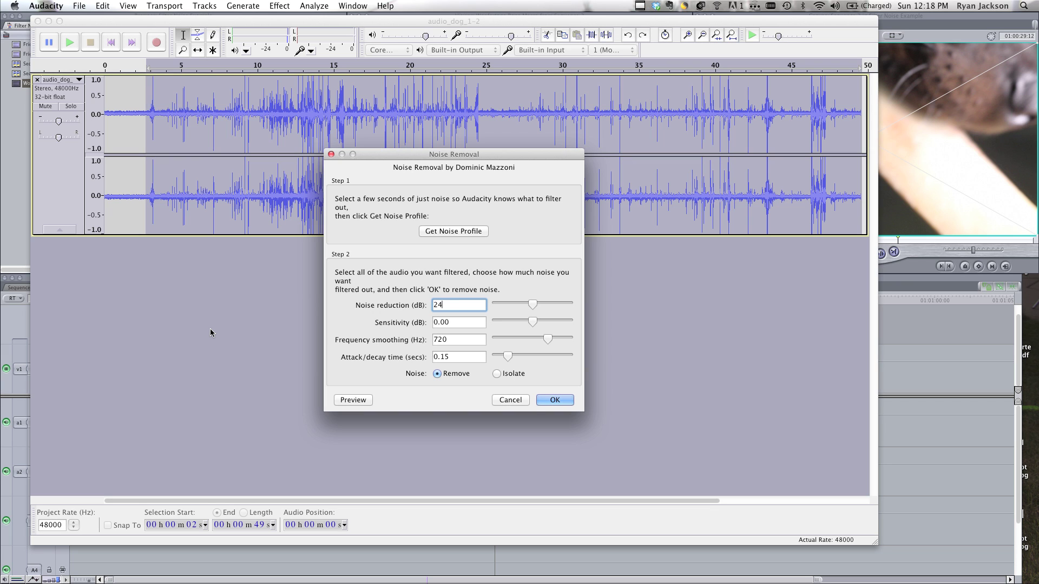
{"action": "left_click", "coordinate": [565, 405]}
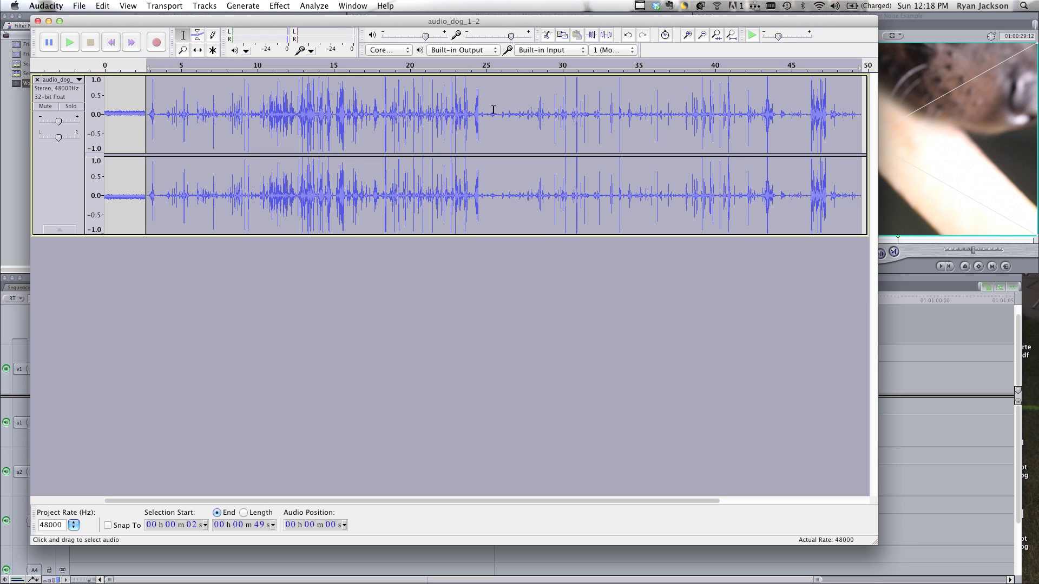
Play the re-filtered audio from 2 s, then park the play position at 5 s
{"action": "left_click", "coordinate": [151, 112]}
{"action": "key", "text": "space"}
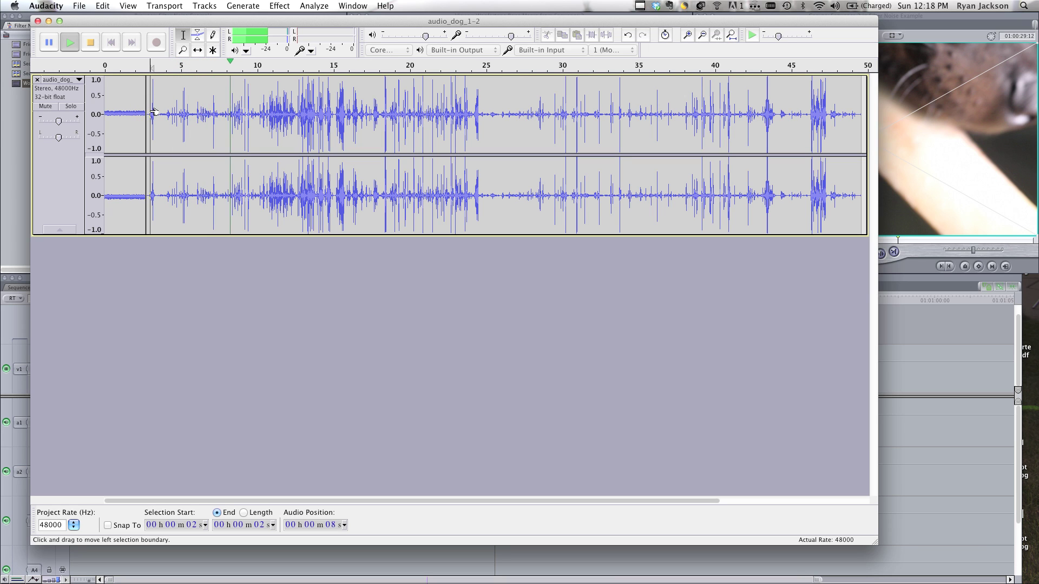
{"action": "key", "text": "space"}
{"action": "left_click", "coordinate": [190, 113]}
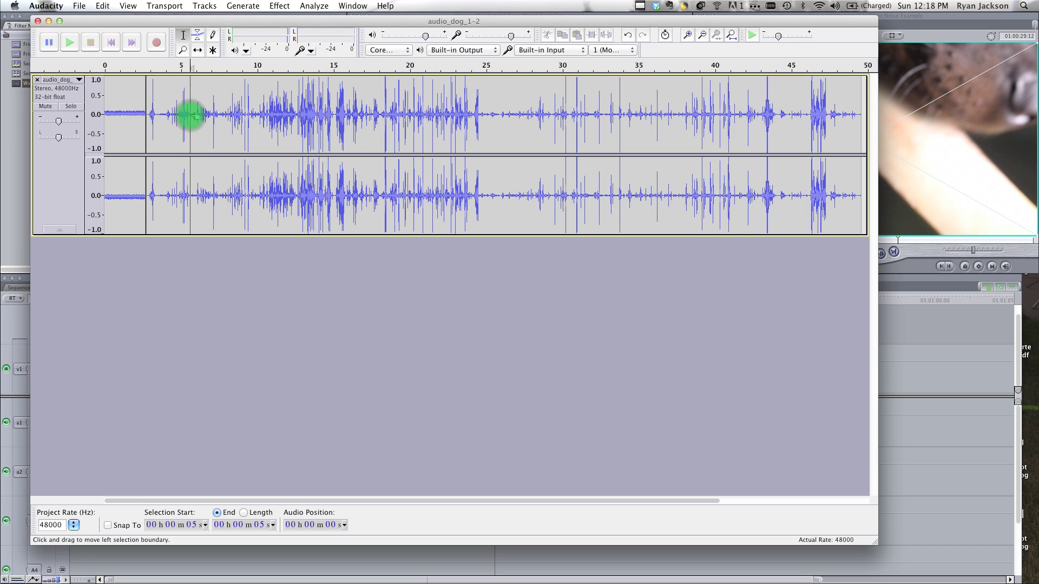
Export the audio as AIFF 'audio_dog filtered' into Desktop > 0 Filter Noise Example, accepting default metadata
{"action": "left_click", "coordinate": [79, 7]}
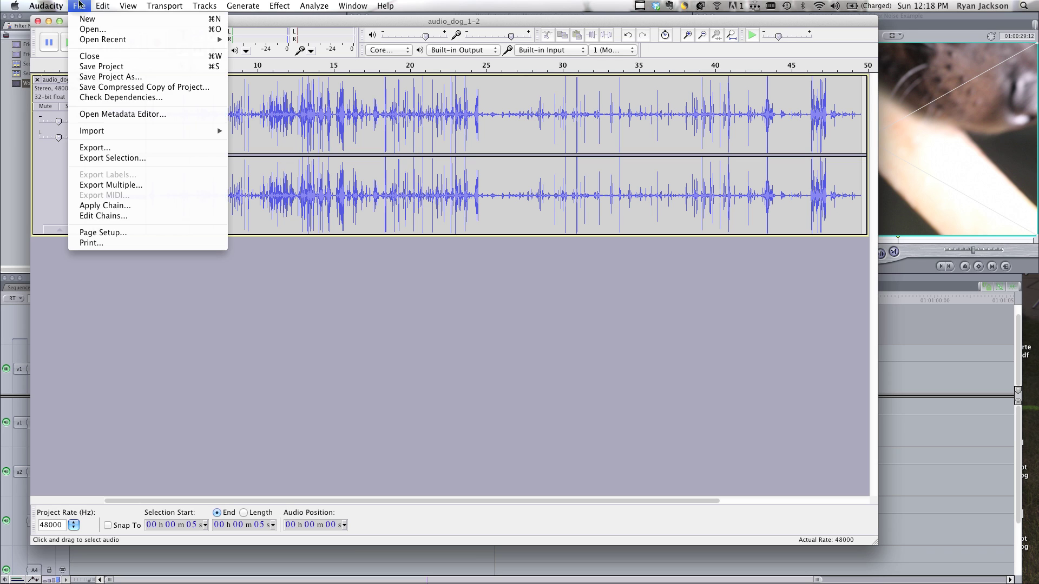
{"action": "left_click", "coordinate": [84, 147]}
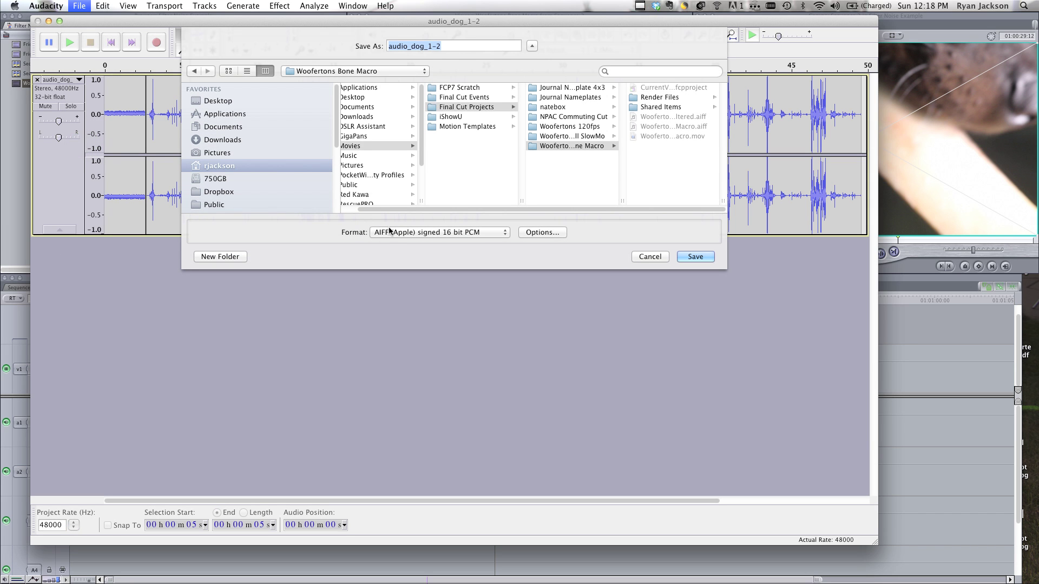
{"action": "left_click", "coordinate": [211, 101]}
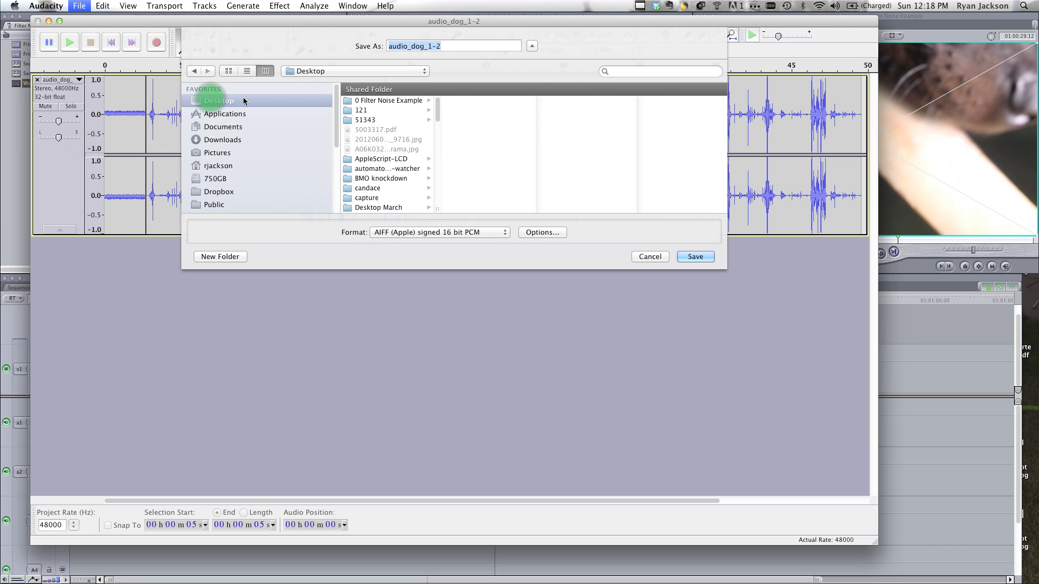
{"action": "left_click", "coordinate": [382, 101]}
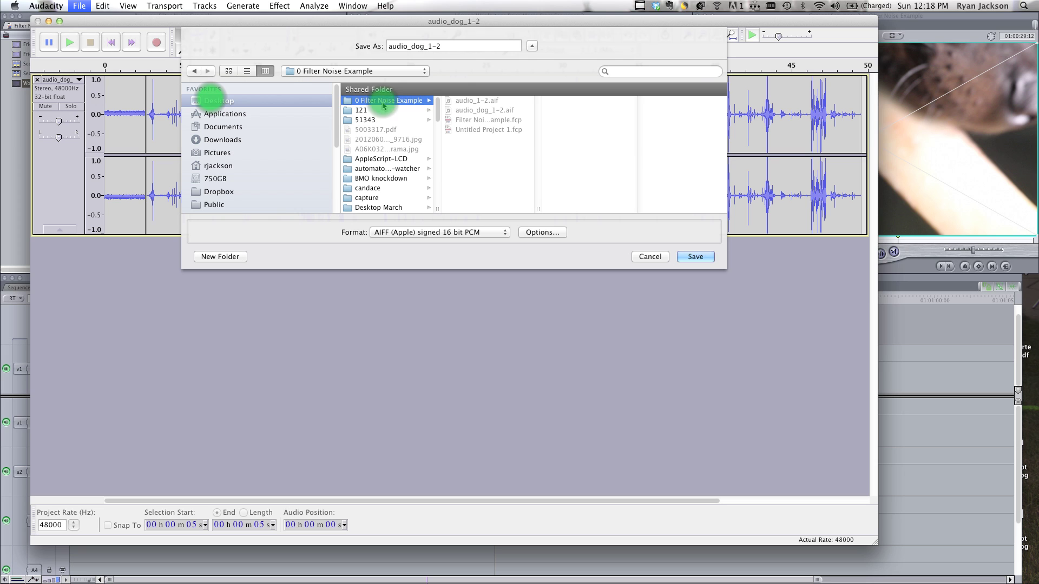
{"action": "left_click", "coordinate": [423, 46]}
{"action": "key", "text": "Delete"}
{"action": "key", "text": "Delete"}
{"action": "key", "text": "Delete"}
{"action": "key", "text": "Delete"}
{"action": "type", "text": "filtered"}
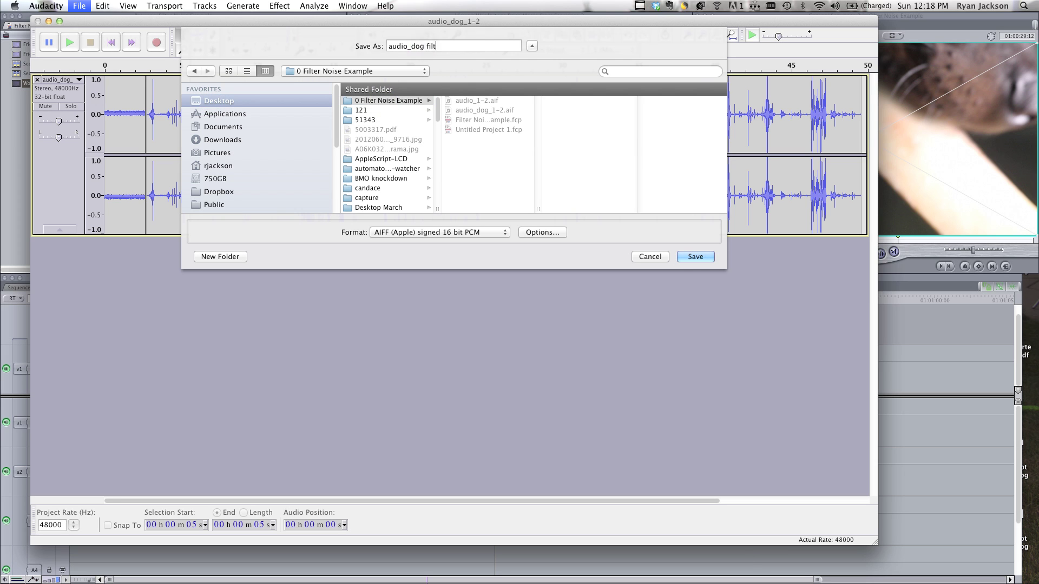
{"action": "left_click", "coordinate": [689, 259]}
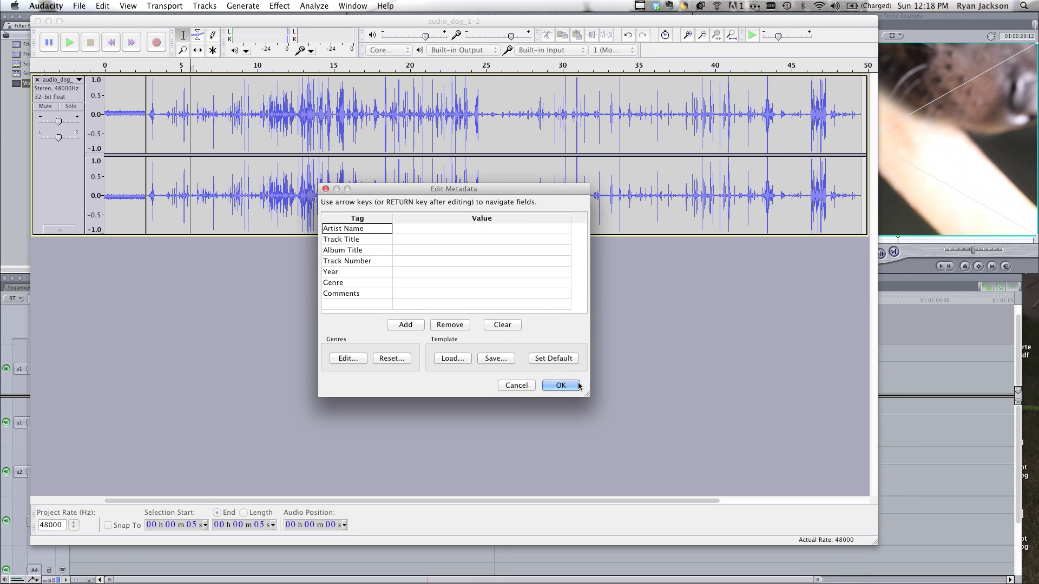
{"action": "left_click", "coordinate": [576, 385]}
Import audio_dog filtered.aiff from 0 Filter Noise Example and drop it onto tracks A3–A4
{"action": "left_click", "coordinate": [19, 161]}
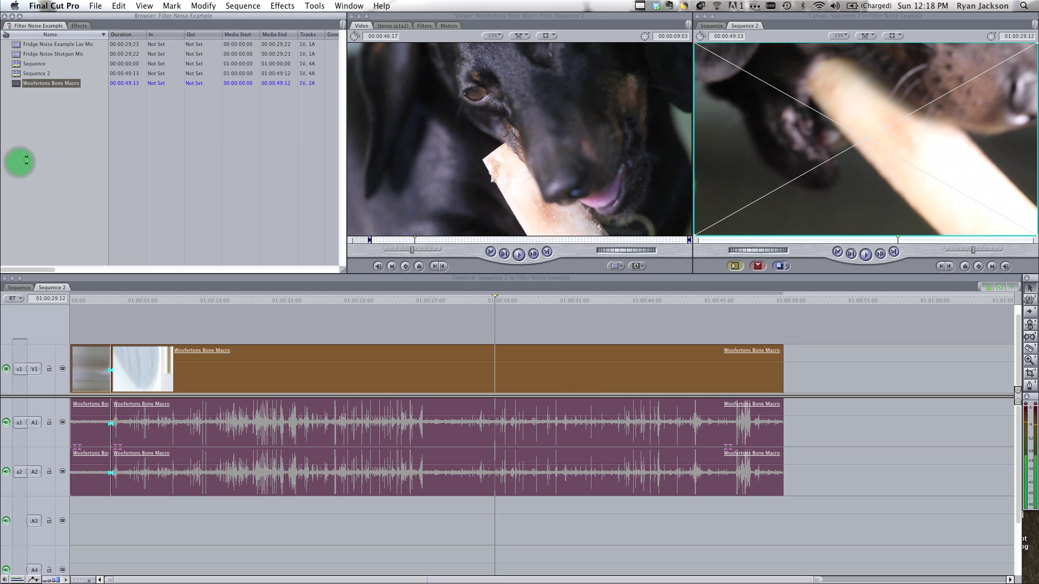
{"action": "left_click", "coordinate": [53, 153]}
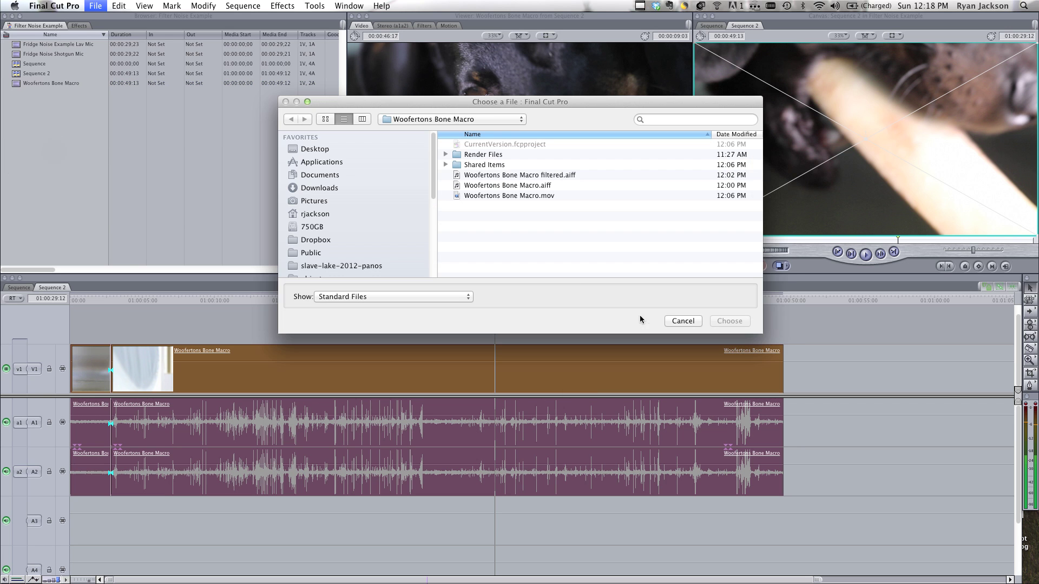
{"action": "left_click", "coordinate": [669, 322]}
{"action": "left_click", "coordinate": [96, 6]}
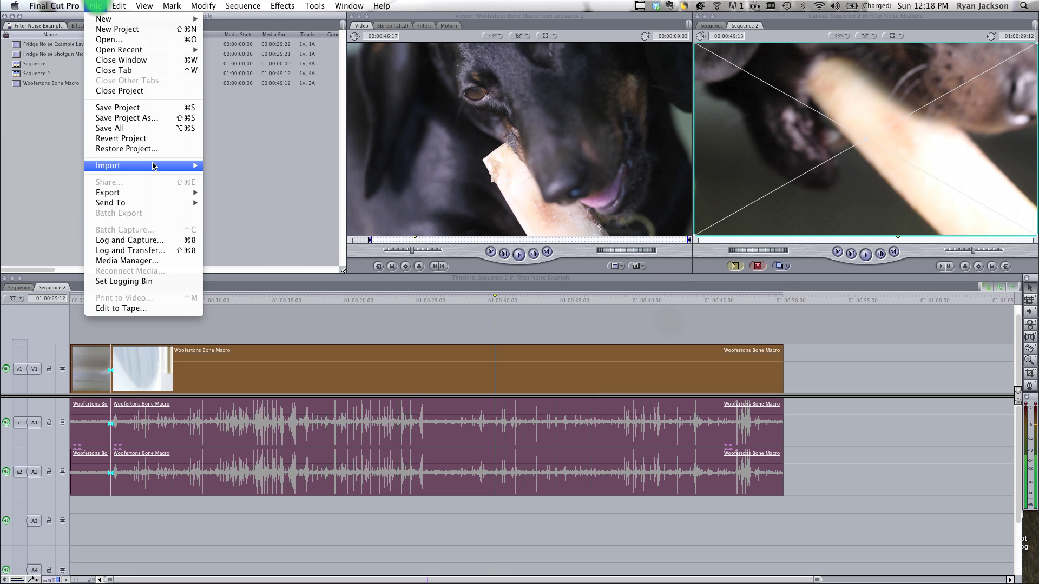
{"action": "mouse_move", "coordinate": [179, 165]}
{"action": "left_click", "coordinate": [239, 171]}
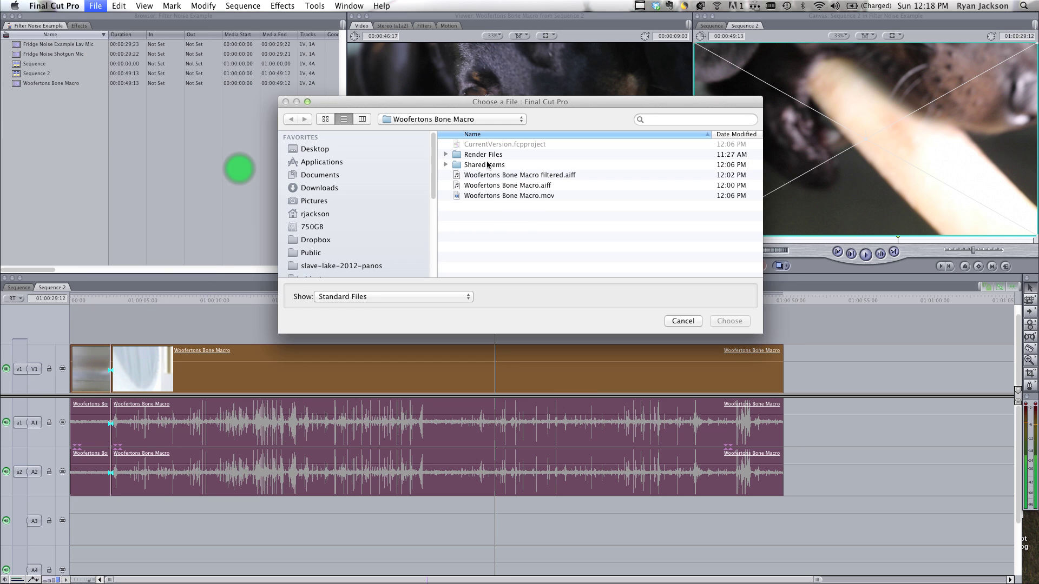
{"action": "left_click", "coordinate": [315, 148]}
{"action": "double_click", "coordinate": [477, 157]}
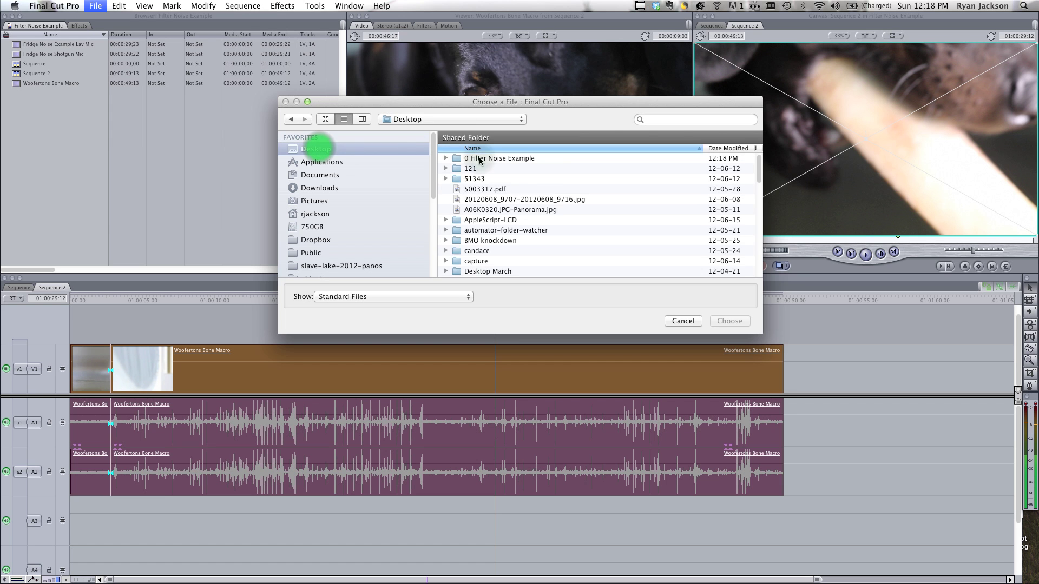
{"action": "double_click", "coordinate": [498, 169]}
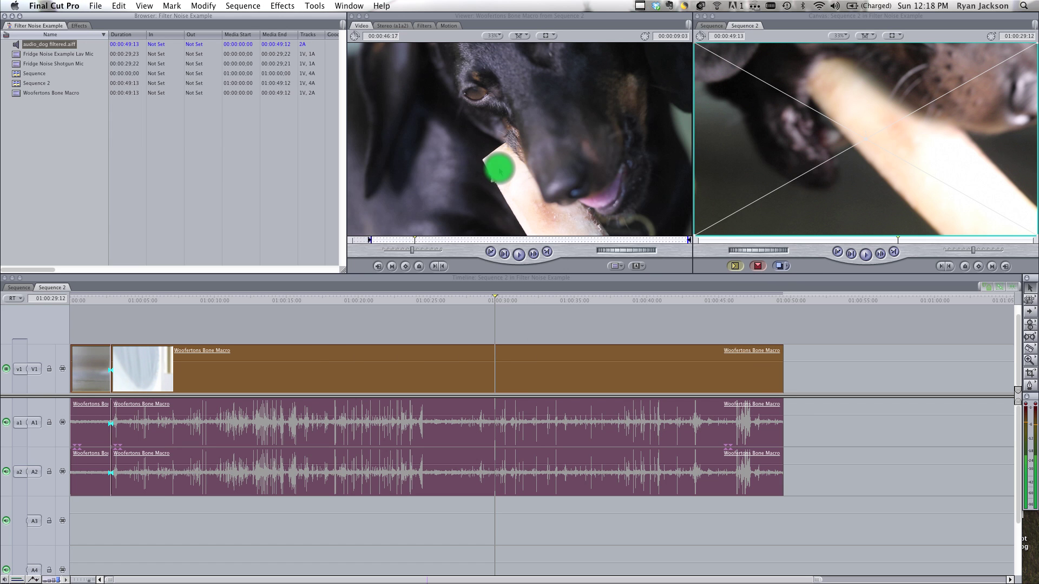
{"action": "left_click_drag", "start_coordinate": [17, 44], "coordinate": [82, 527]}
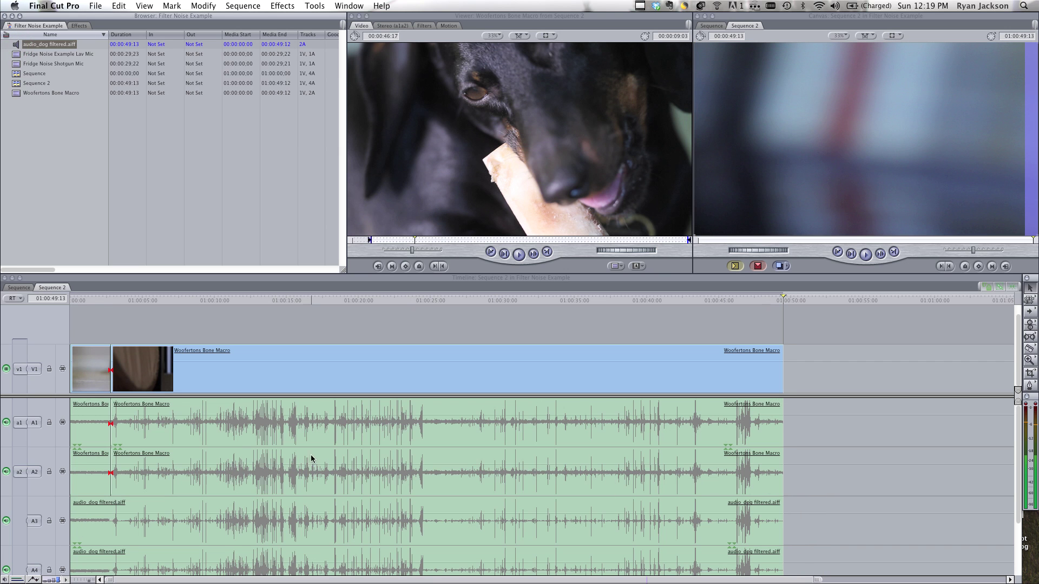
Turn on clip audio level lines and pull both original A1 audio clips all the way down
{"action": "left_click", "coordinate": [244, 424]}
{"action": "left_click", "coordinate": [238, 323]}
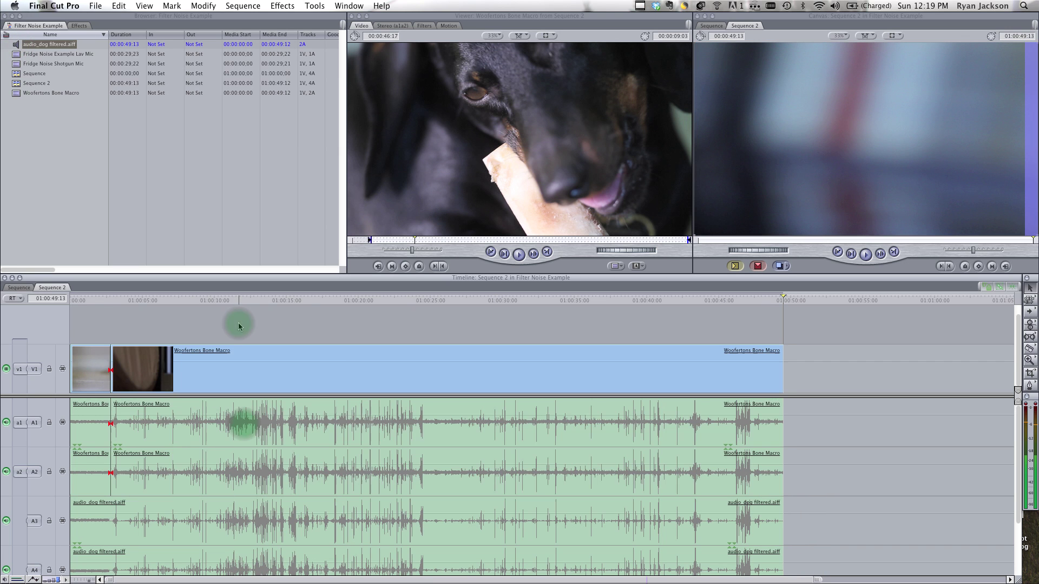
{"action": "left_click", "coordinate": [32, 580]}
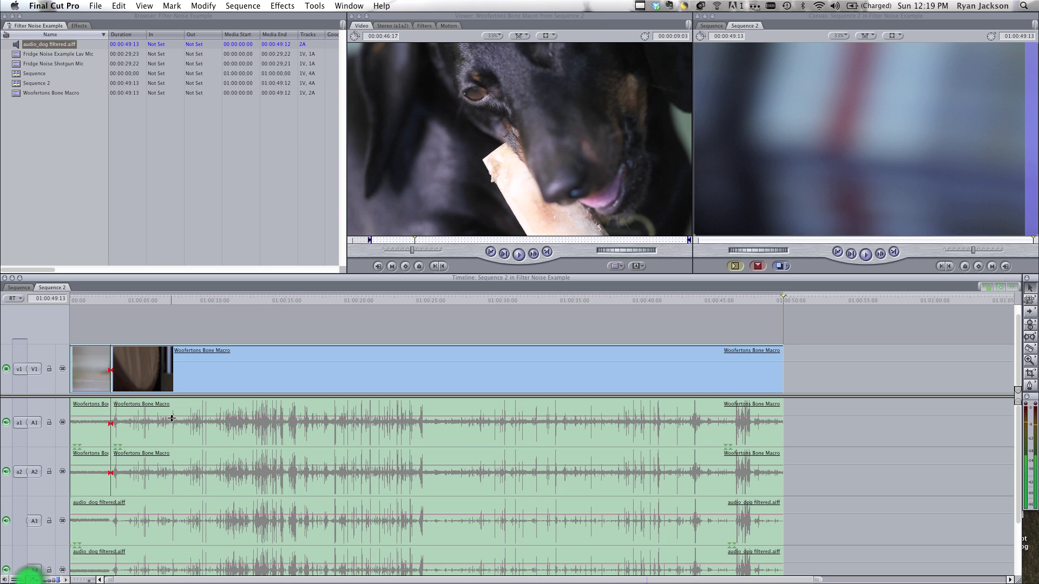
{"action": "left_click_drag", "start_coordinate": [171, 418], "coordinate": [159, 460]}
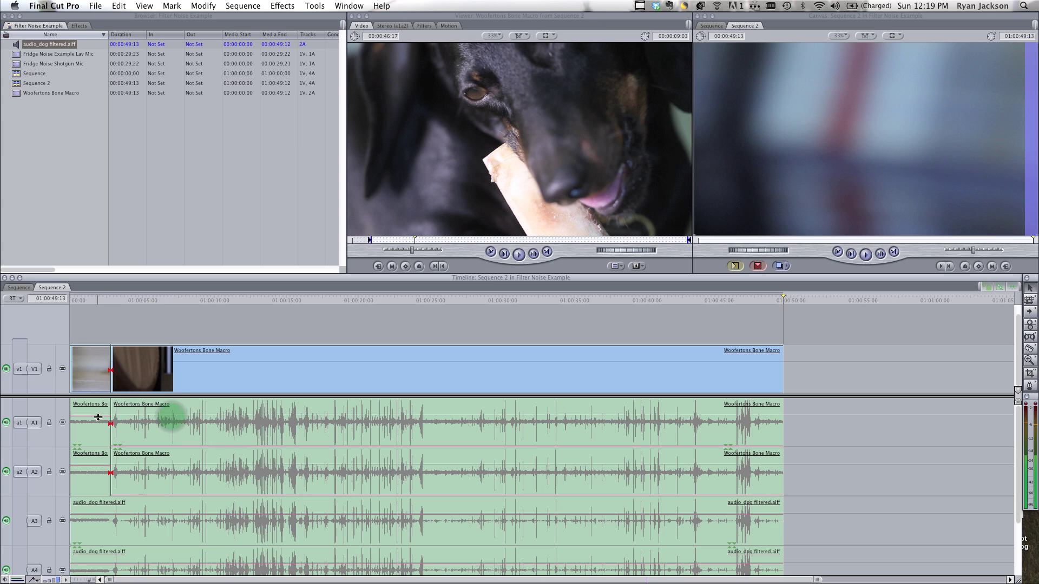
{"action": "left_click_drag", "start_coordinate": [96, 417], "coordinate": [97, 473]}
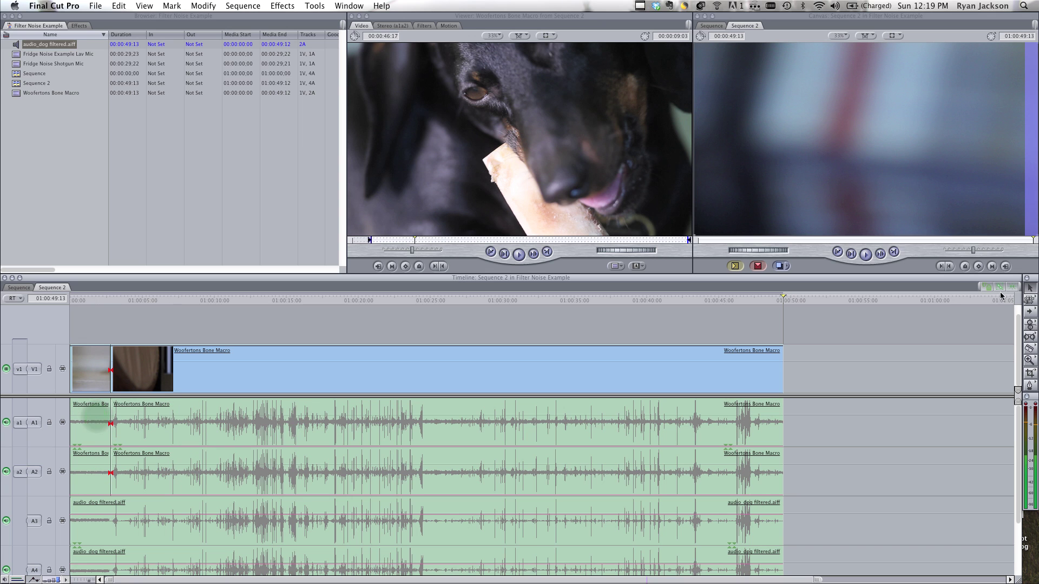
Select the original Woofertons Bone Macro audio and the short first audio clip together
{"action": "left_click", "coordinate": [999, 288]}
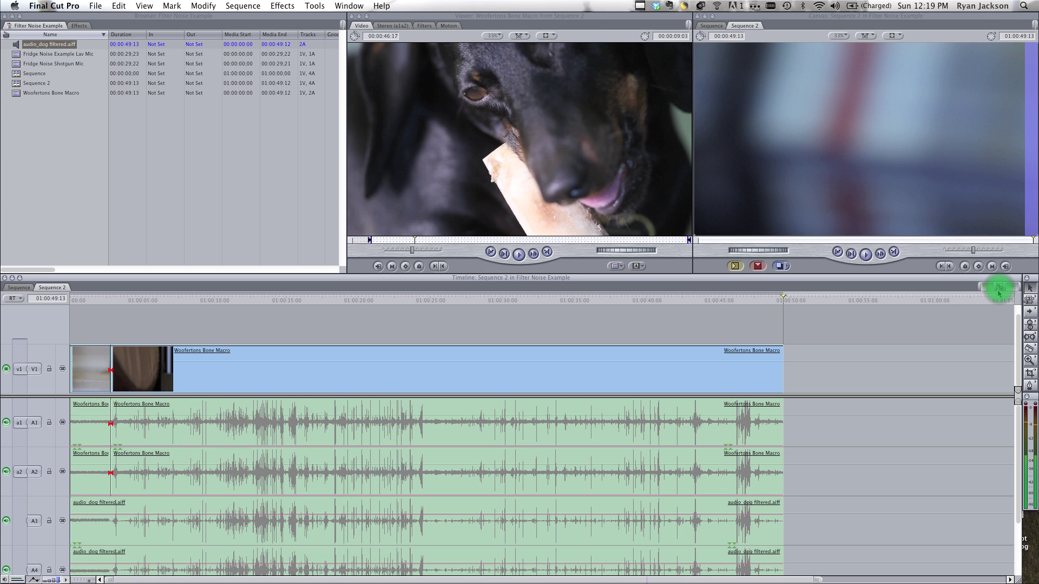
{"action": "left_click", "coordinate": [476, 417]}
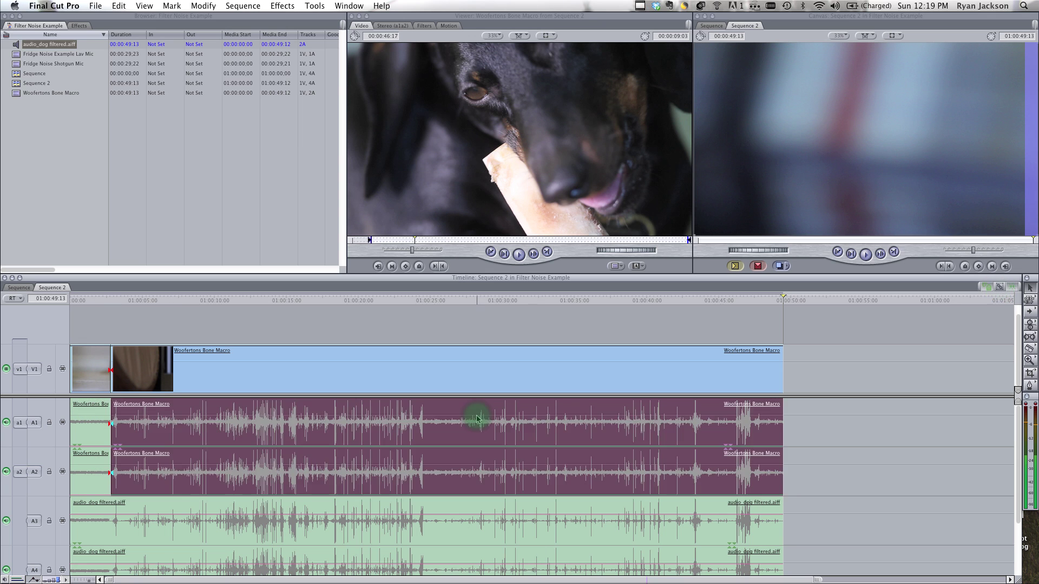
{"action": "left_click", "coordinate": [100, 422], "text": "shift"}
Delete the original audio and move audio_dog filtered.aiff up onto tracks A1–A2
{"action": "key", "text": "Delete"}
{"action": "left_click", "coordinate": [108, 520]}
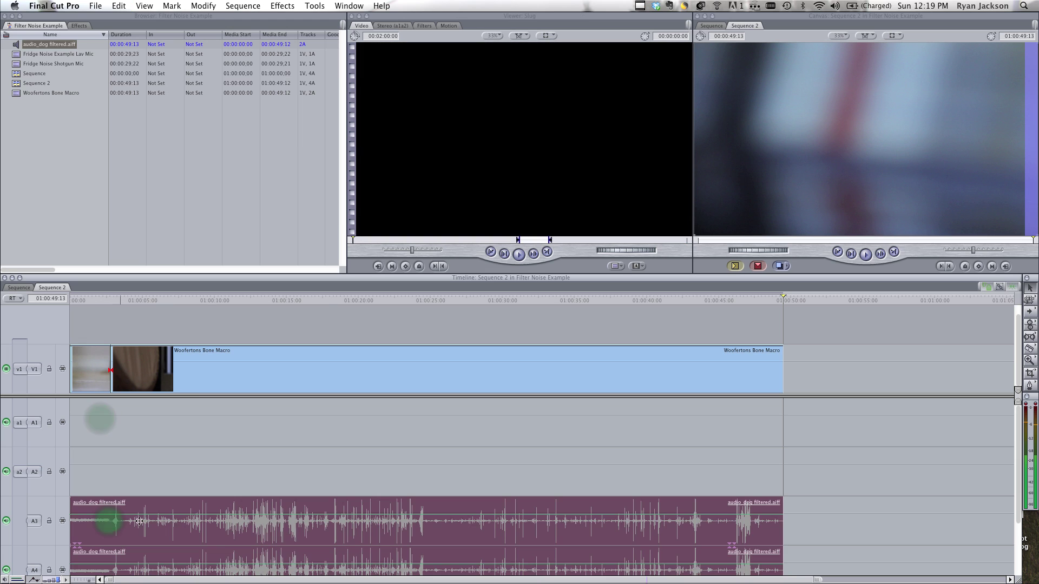
{"action": "left_click_drag", "start_coordinate": [324, 497], "coordinate": [321, 435]}
{"action": "left_click", "coordinate": [154, 309]}
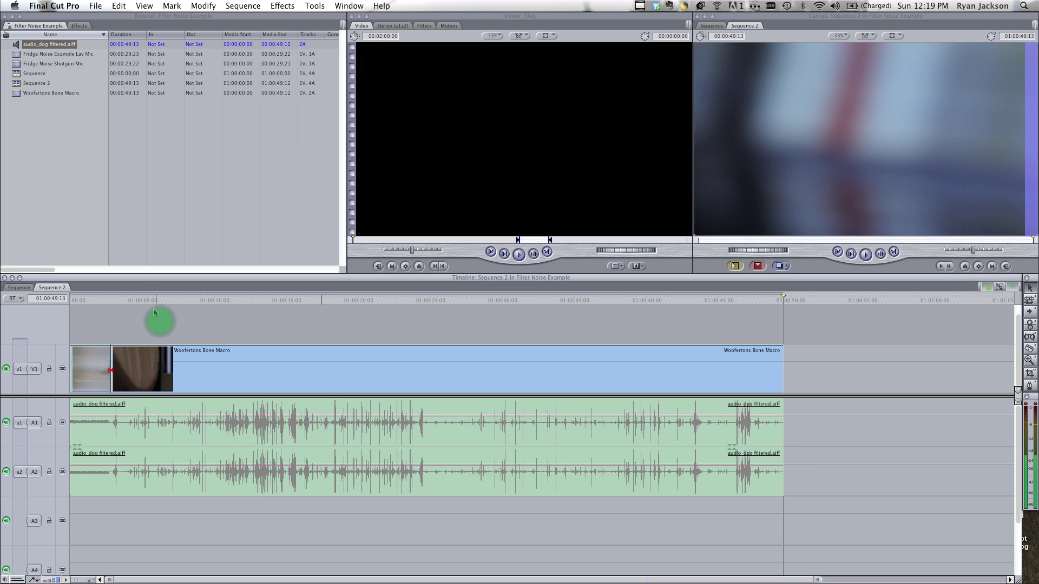
Play the sequence from about 5 seconds, then glance at File > Export without choosing
{"action": "left_click", "coordinate": [138, 297]}
{"action": "key", "text": "space"}
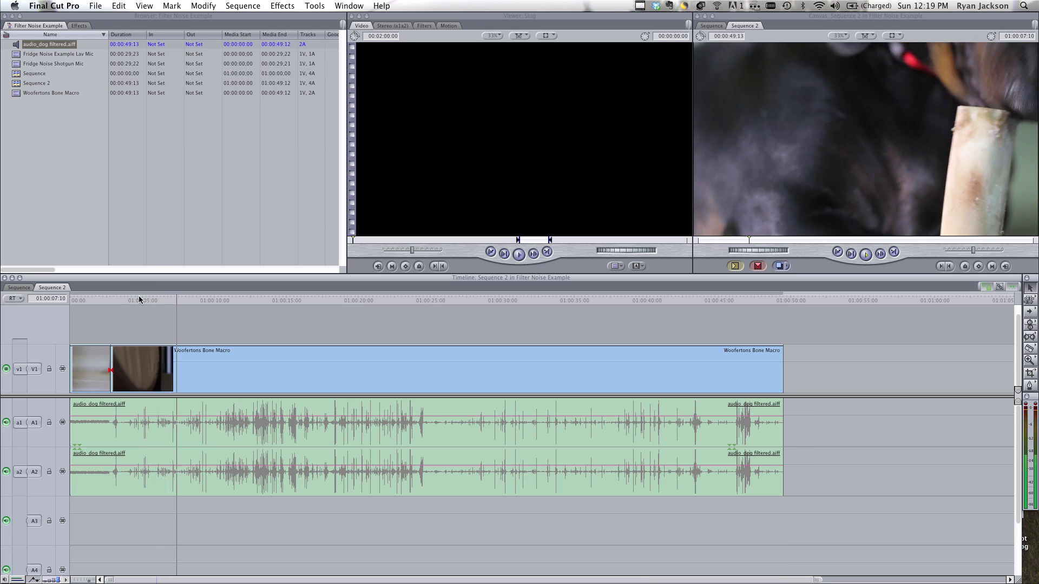
{"action": "left_click", "coordinate": [95, 5]}
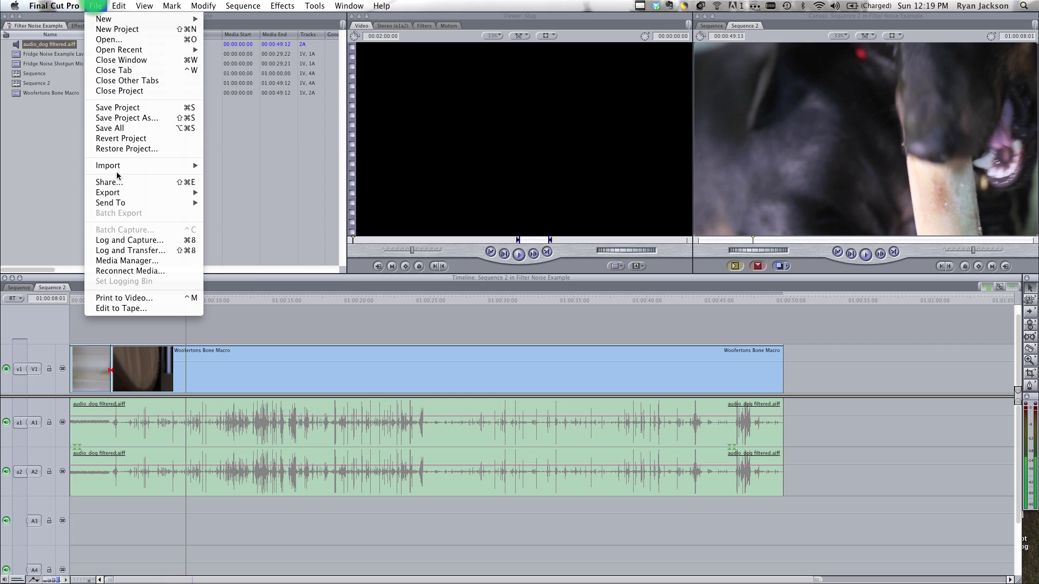
{"action": "mouse_move", "coordinate": [120, 194]}
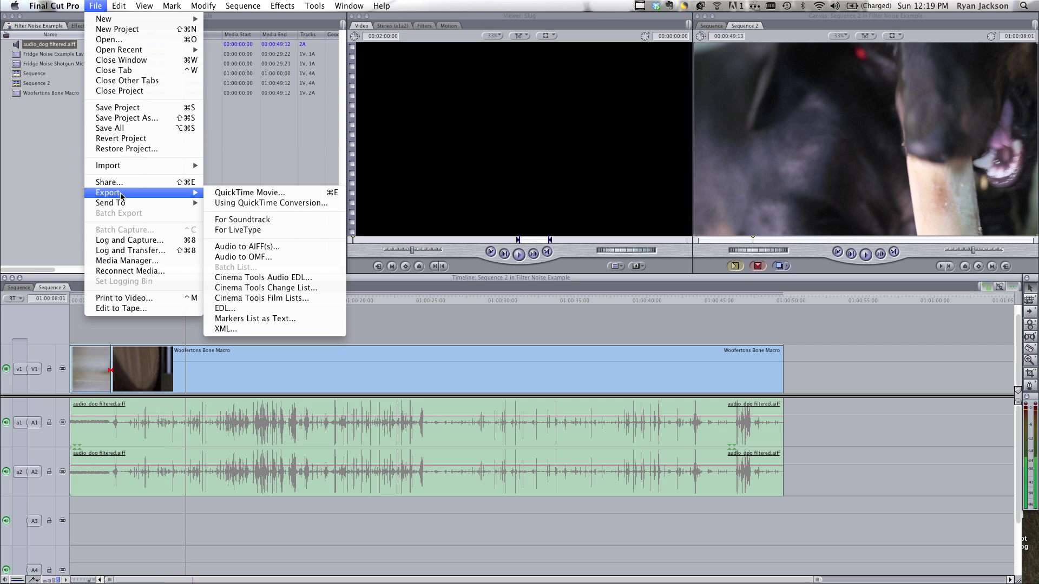
{"action": "left_click", "coordinate": [241, 156]}
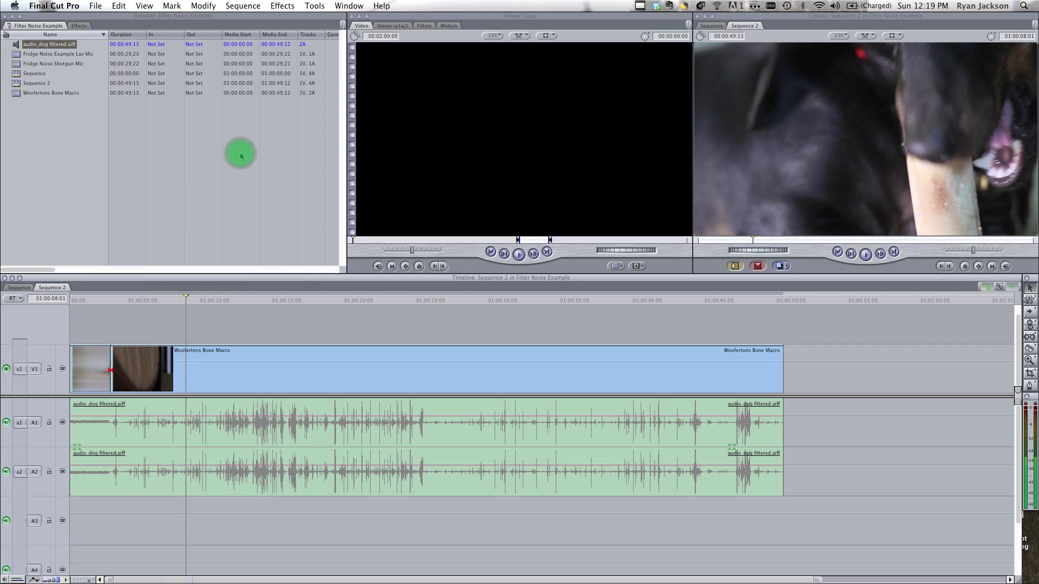